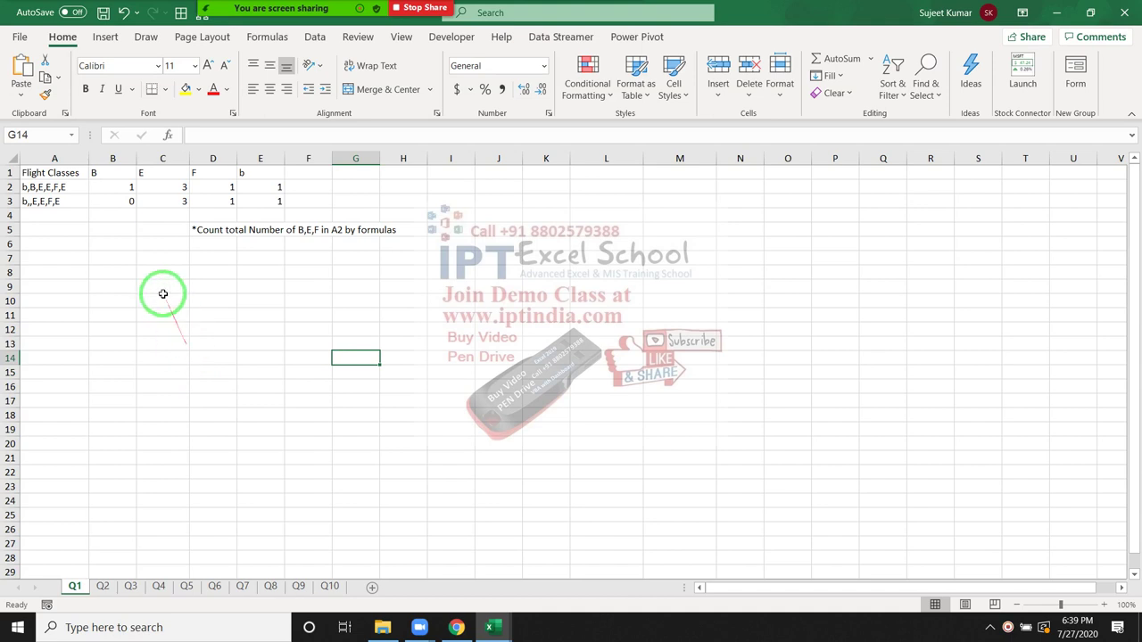
- Review the letter string in A2 and the SUBSTITUTE formulas in A3 and B3
click(51, 185)
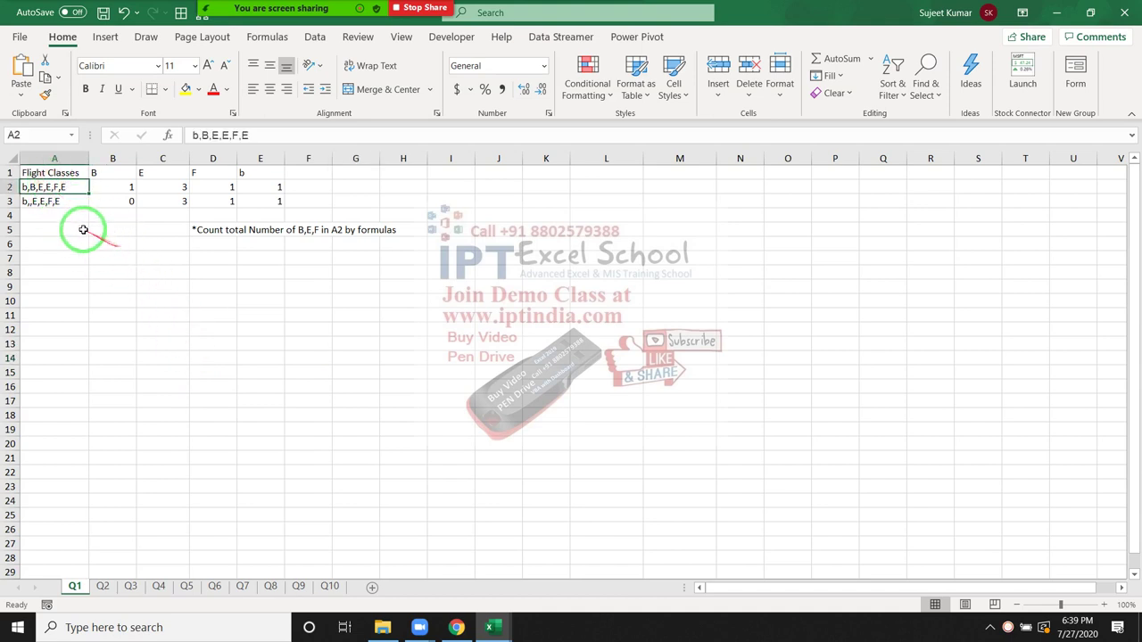
click(43, 201)
click(47, 189)
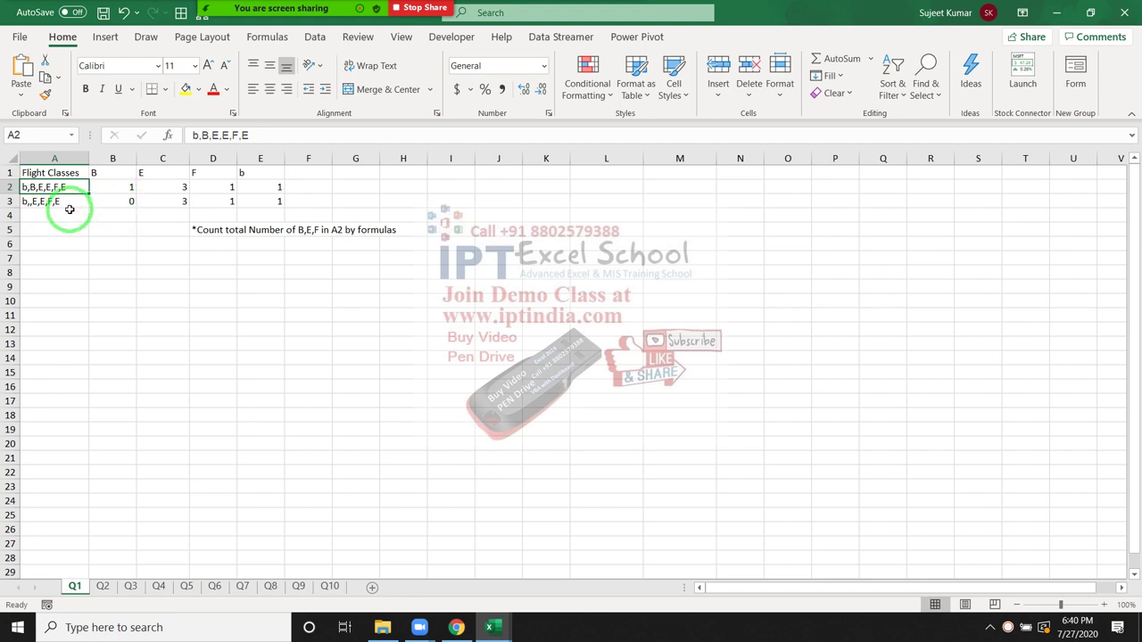
click(99, 204)
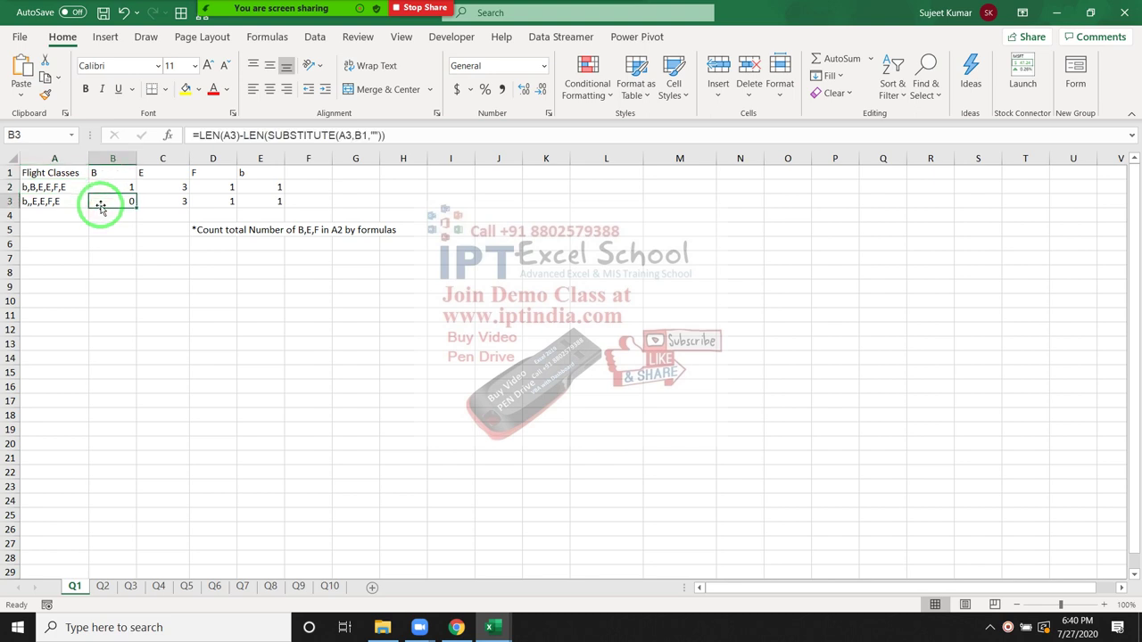
drag(268, 135, 367, 135)
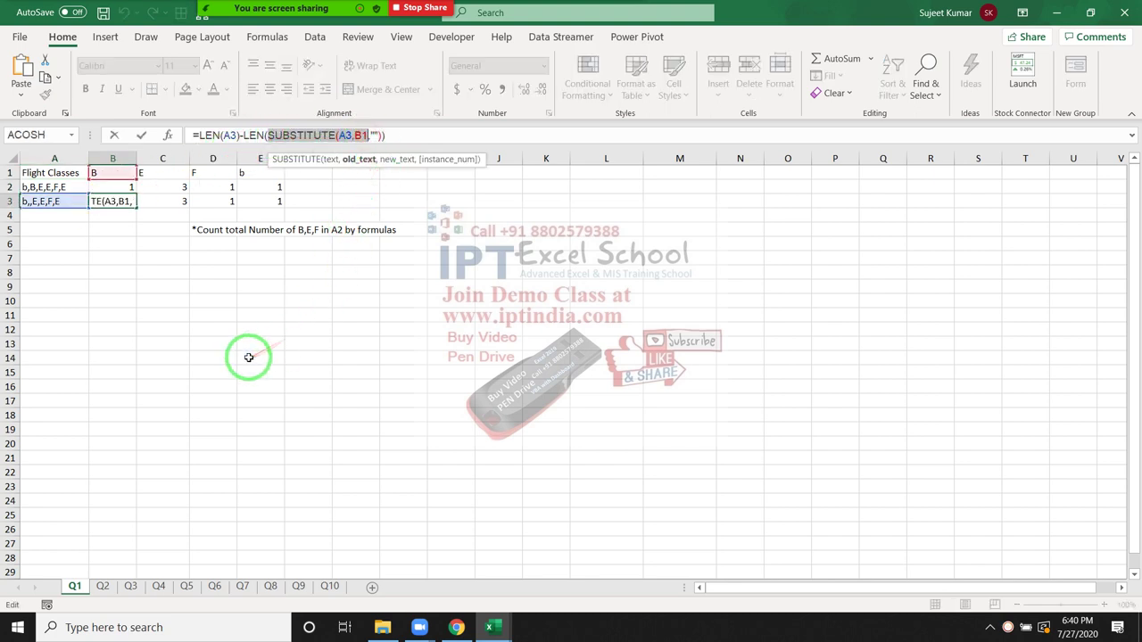
key(Escape)
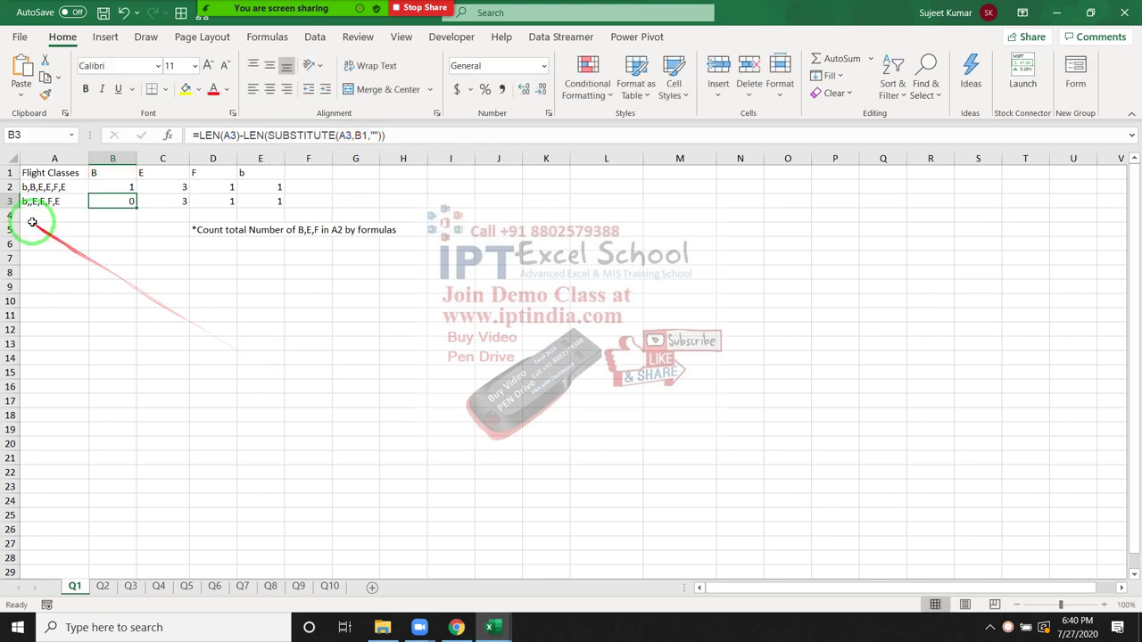
click(132, 370)
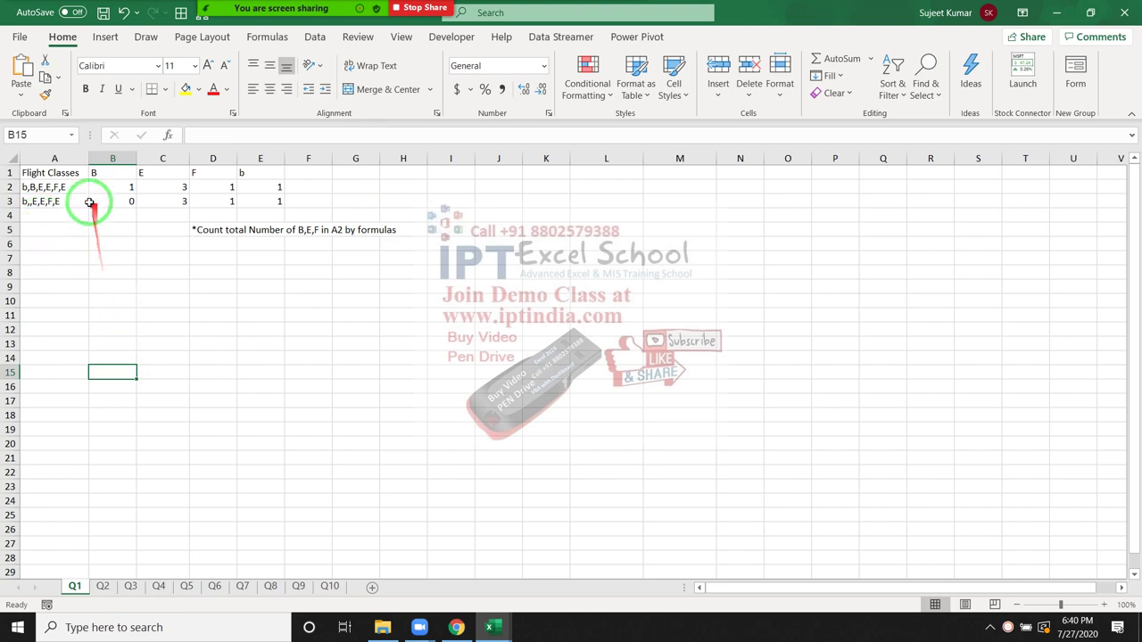
click(78, 199)
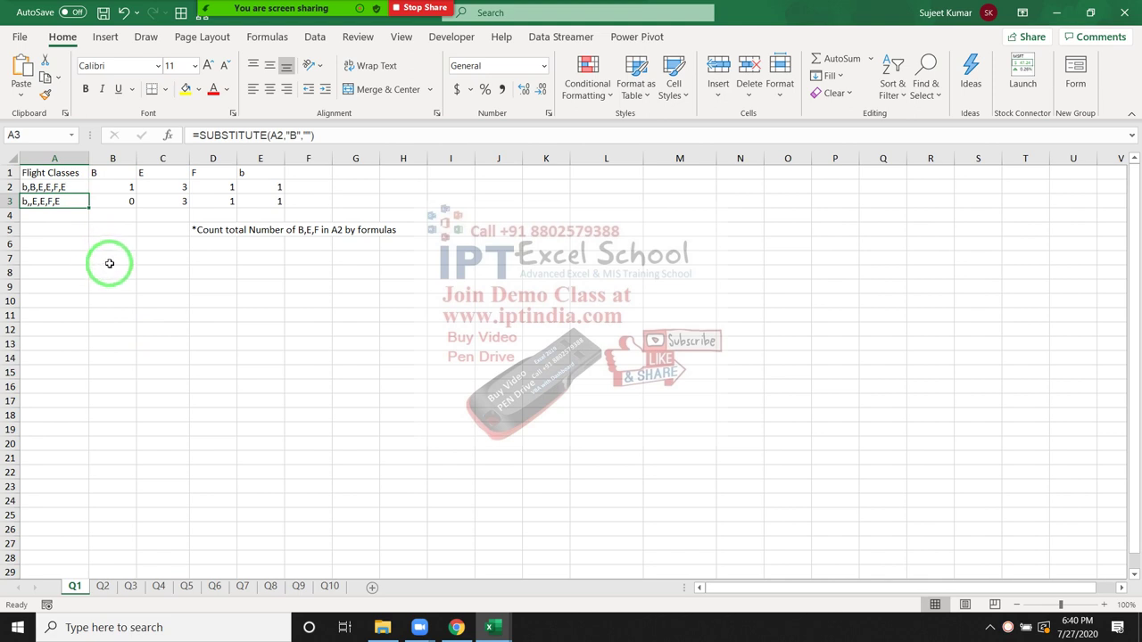
- Try a test entry 'AA' in empty cell L2, then cancel it
click(582, 192)
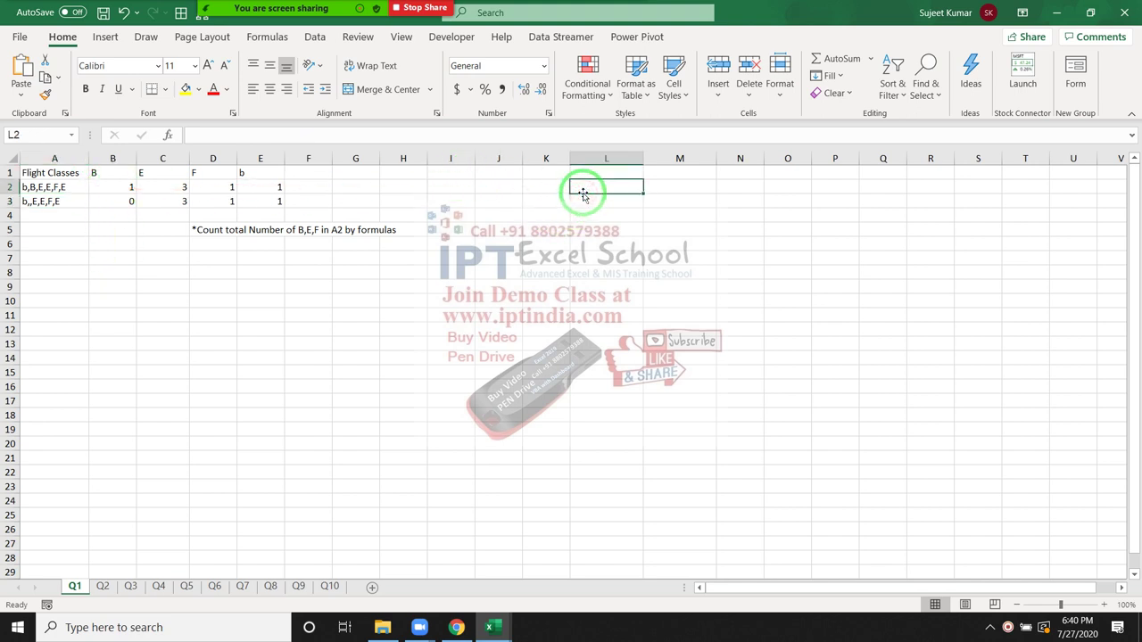
text(AA,OO<)
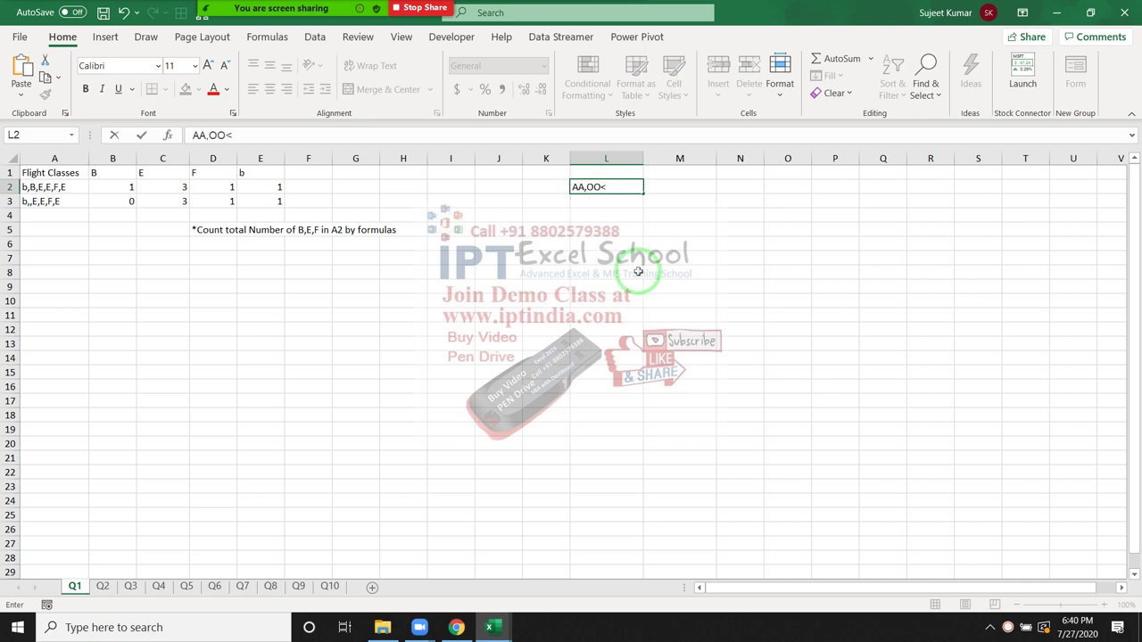
key(BackSpace)
text(,RR)
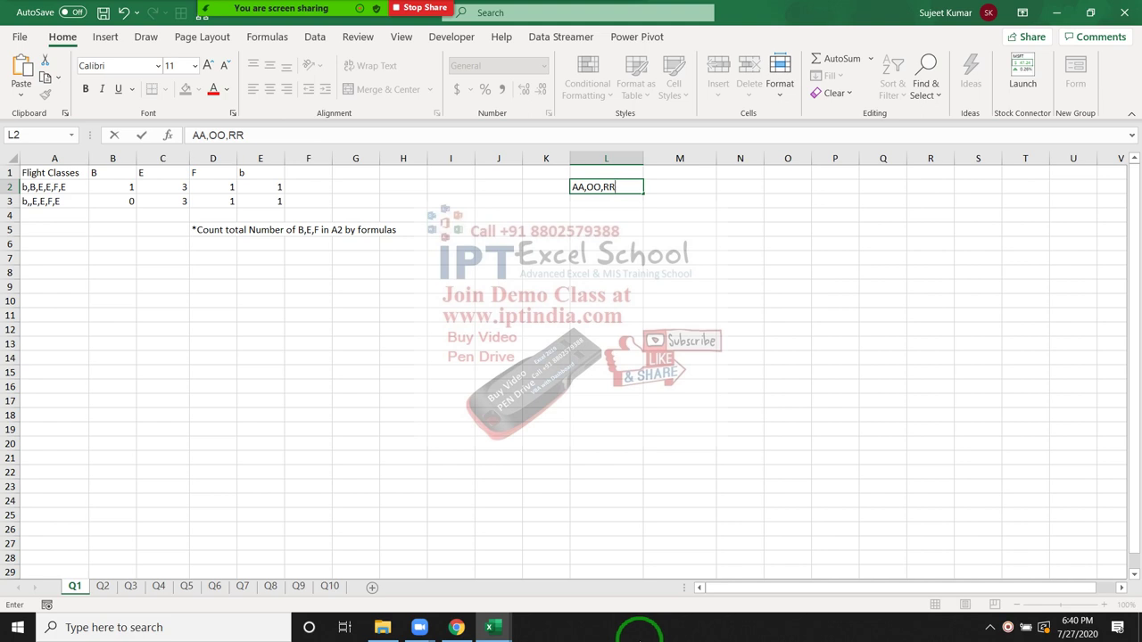
key(Escape)
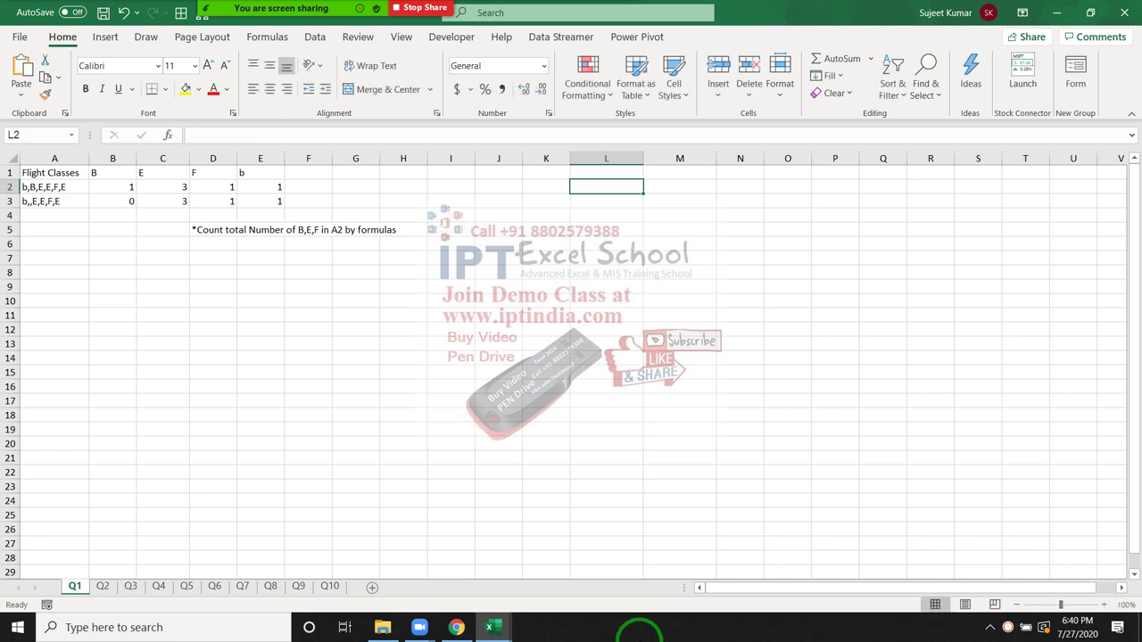
- In Gmail, glance through the Demo Class Request Form email and go back to the inbox
click(456, 627)
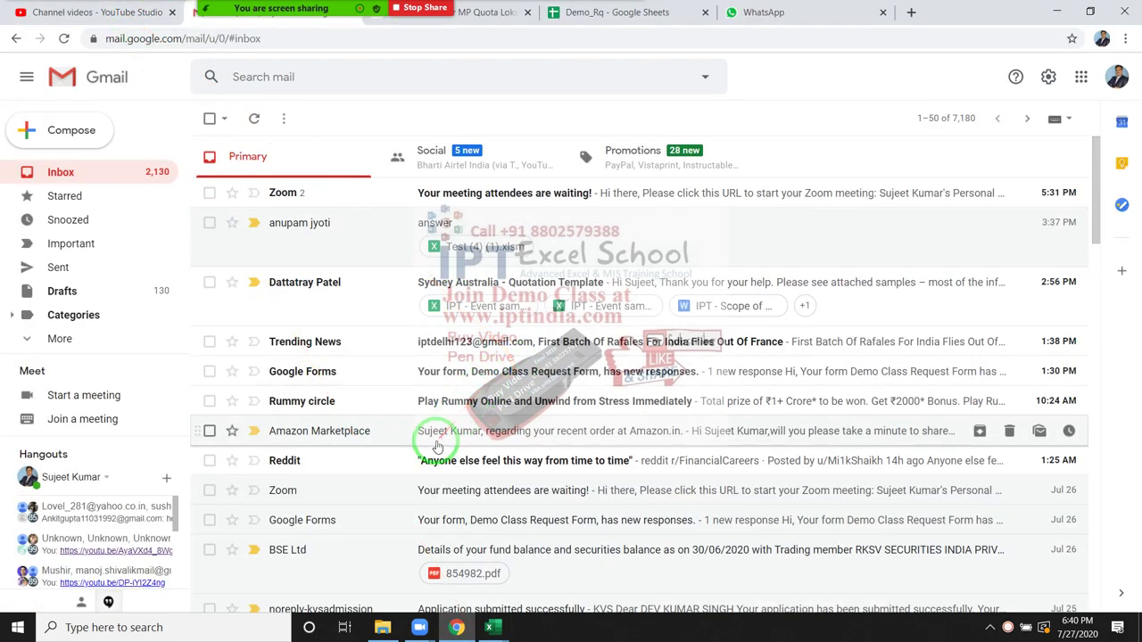
click(425, 373)
scroll(533, 406, down, 4)
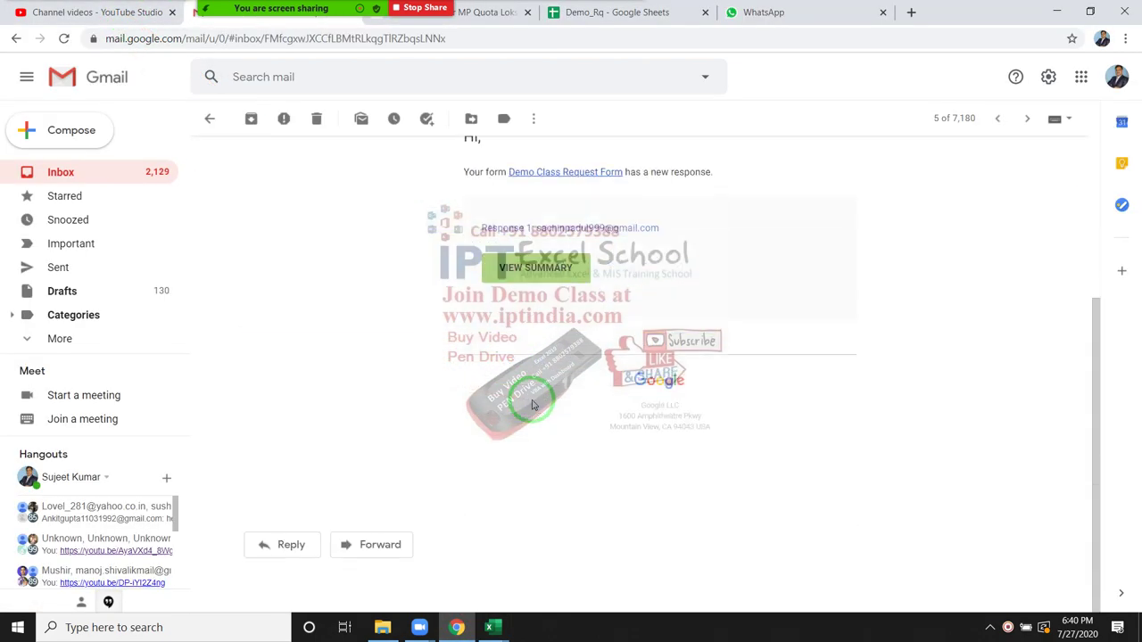
scroll(532, 406, up, 4)
click(16, 38)
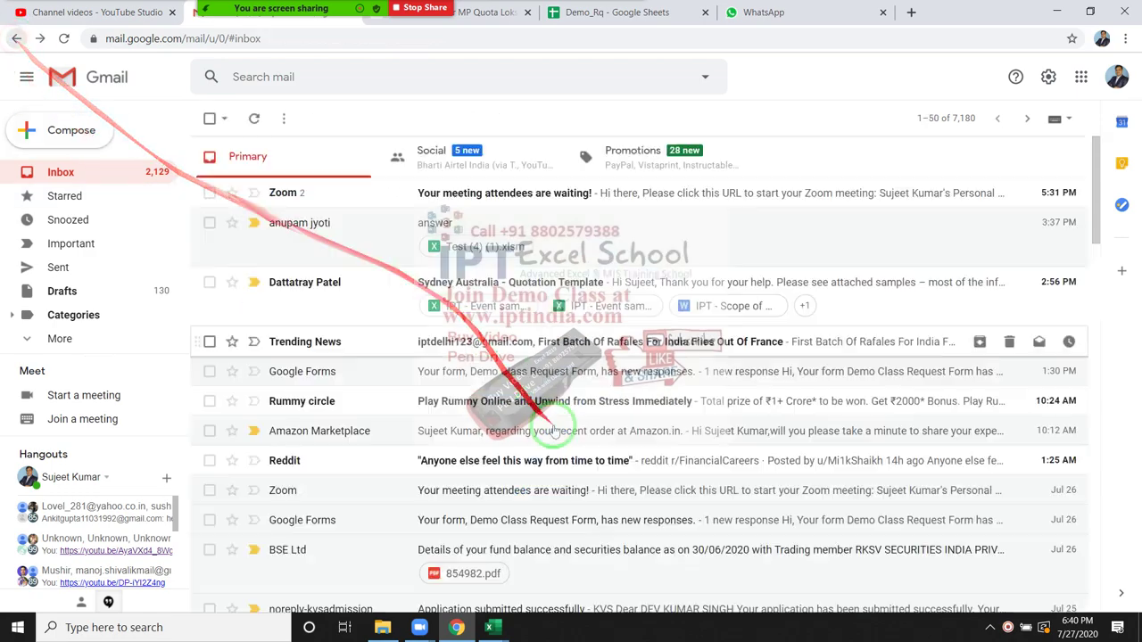
scroll(560, 446, down, 2)
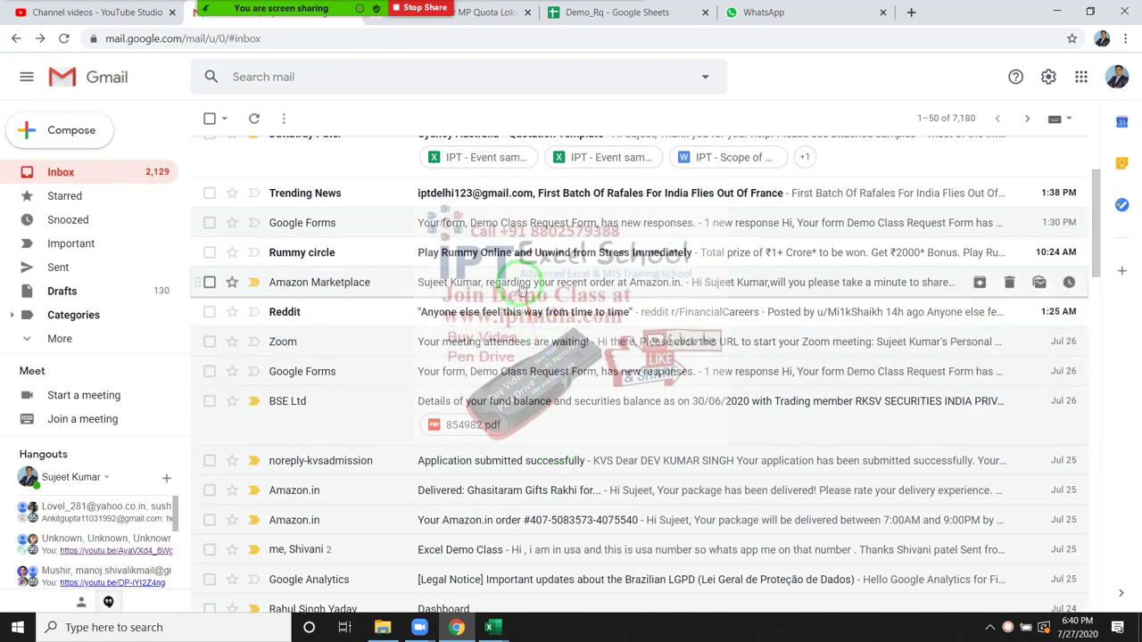
- Copy the two transaction-question lines from the Amazon Marketplace order email
click(571, 282)
scroll(446, 381, down, 10)
scroll(446, 381, down, 3)
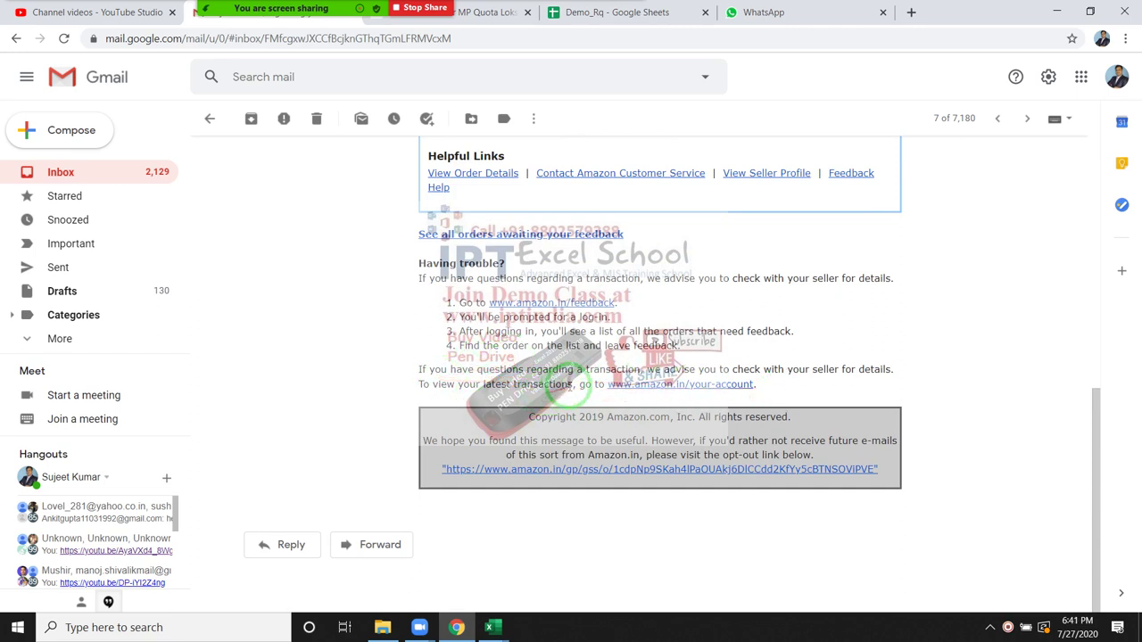
drag(568, 384, 419, 369)
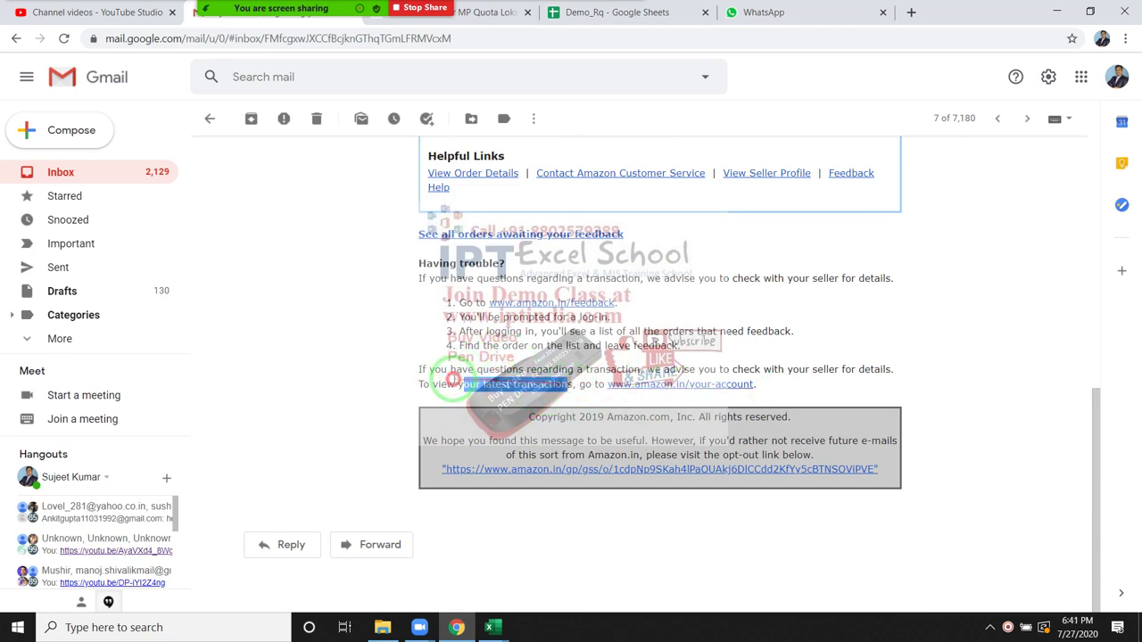
click(459, 390)
drag(571, 383, 419, 370)
key(ctrl+c)
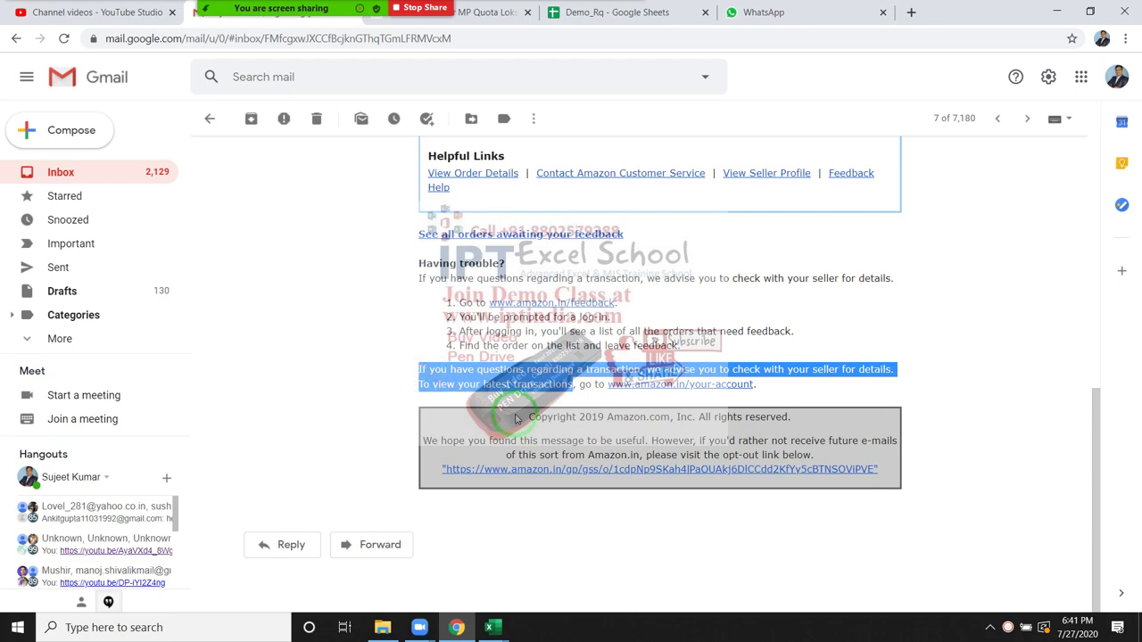
key(alt+Tab)
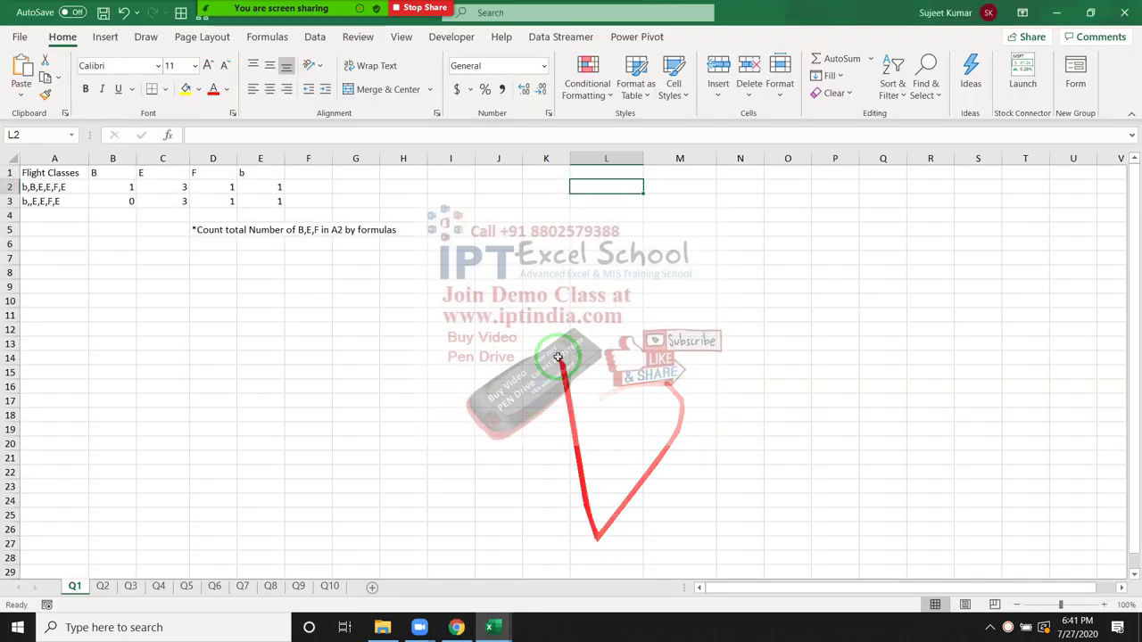
- Paste the copied Amazon sentence into L2, then drag it down to cell A10
double_click(585, 188)
key(ctrl+v)
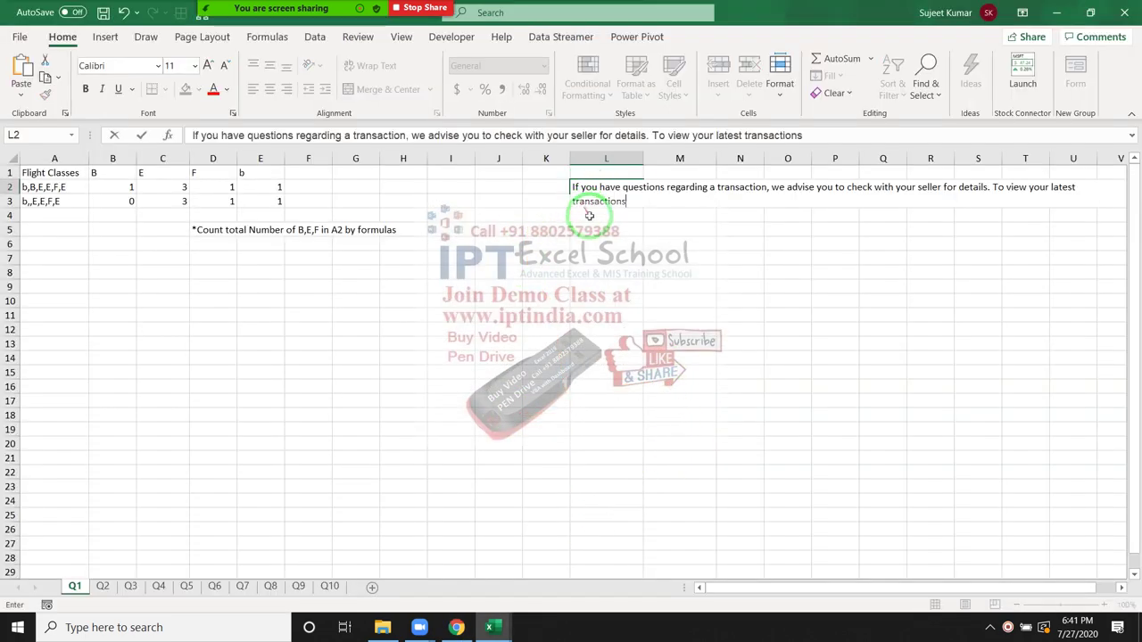
click(601, 226)
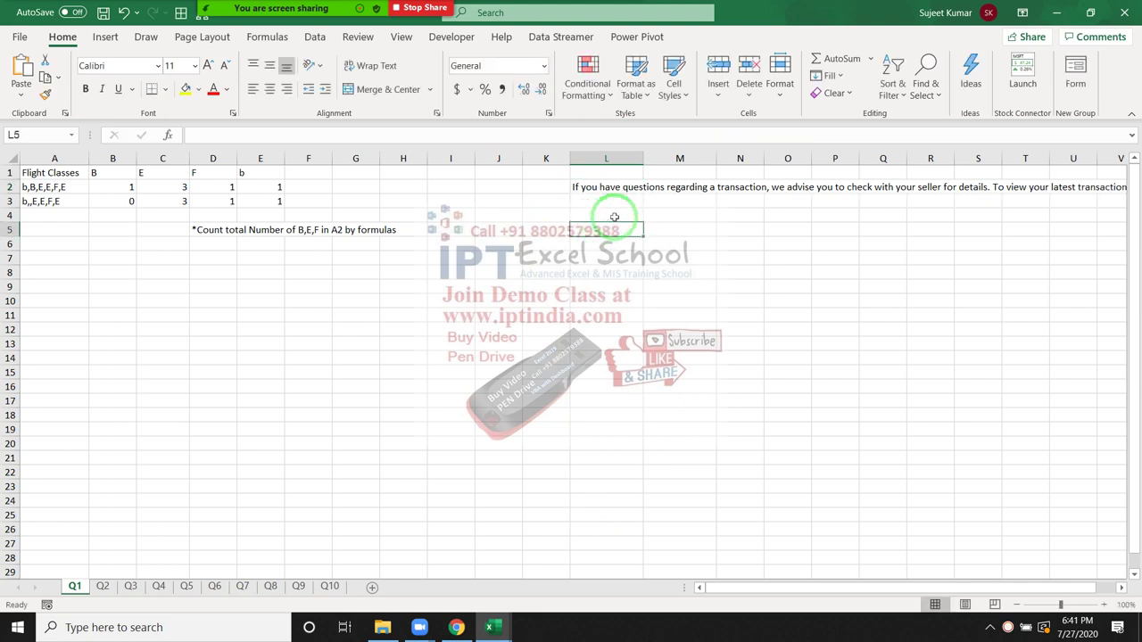
click(608, 215)
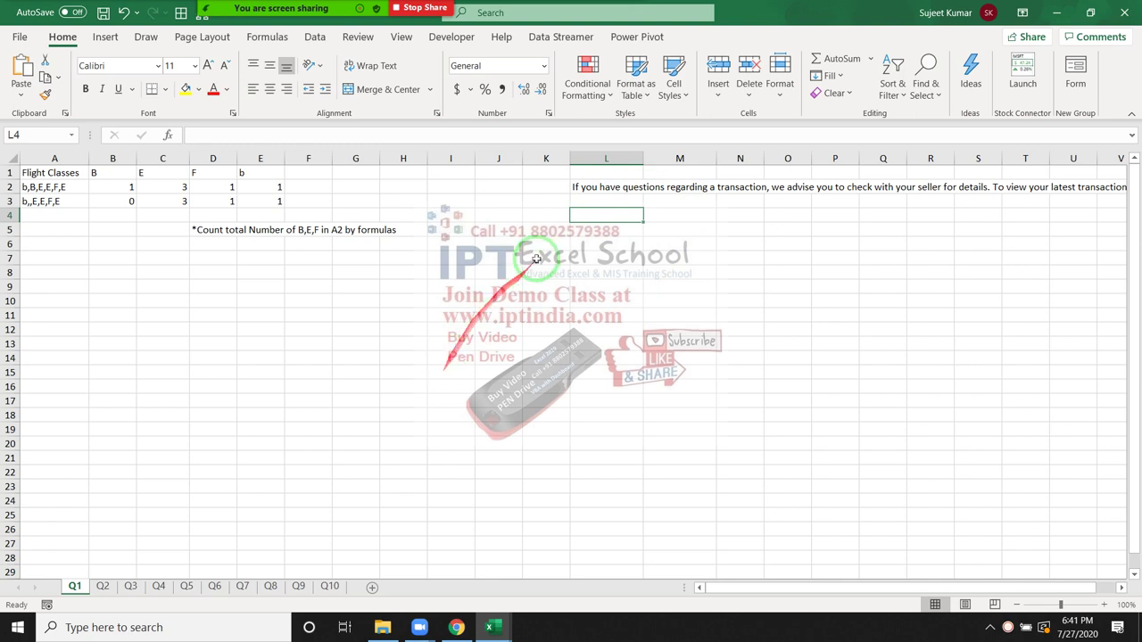
click(587, 187)
drag(590, 198, 123, 333)
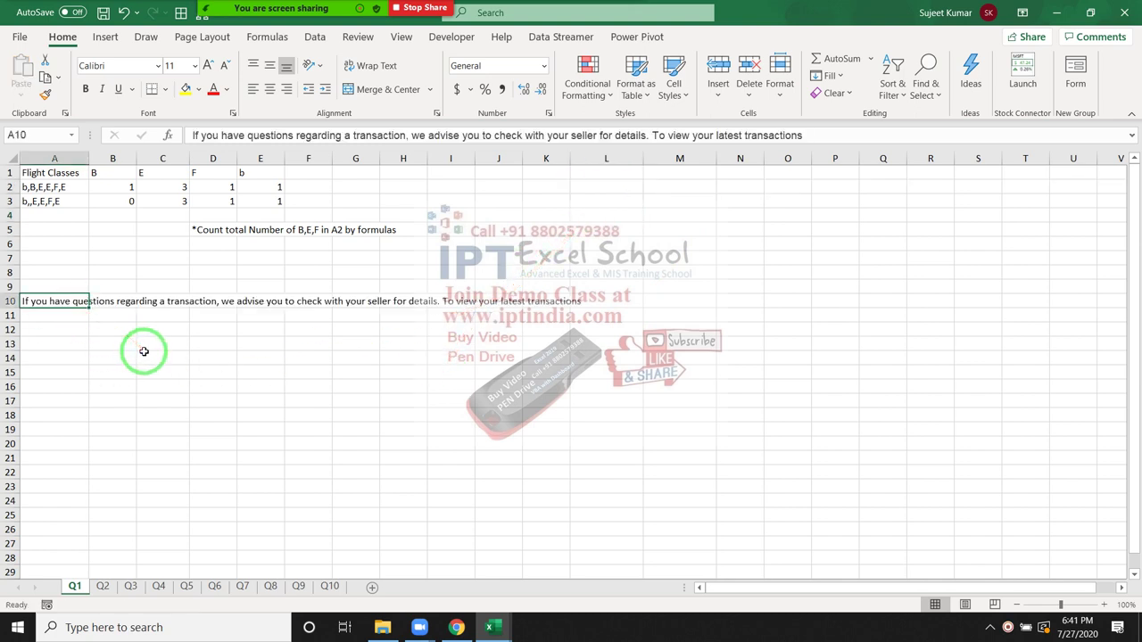
ctrl+scroll(144, 350, up, 4)
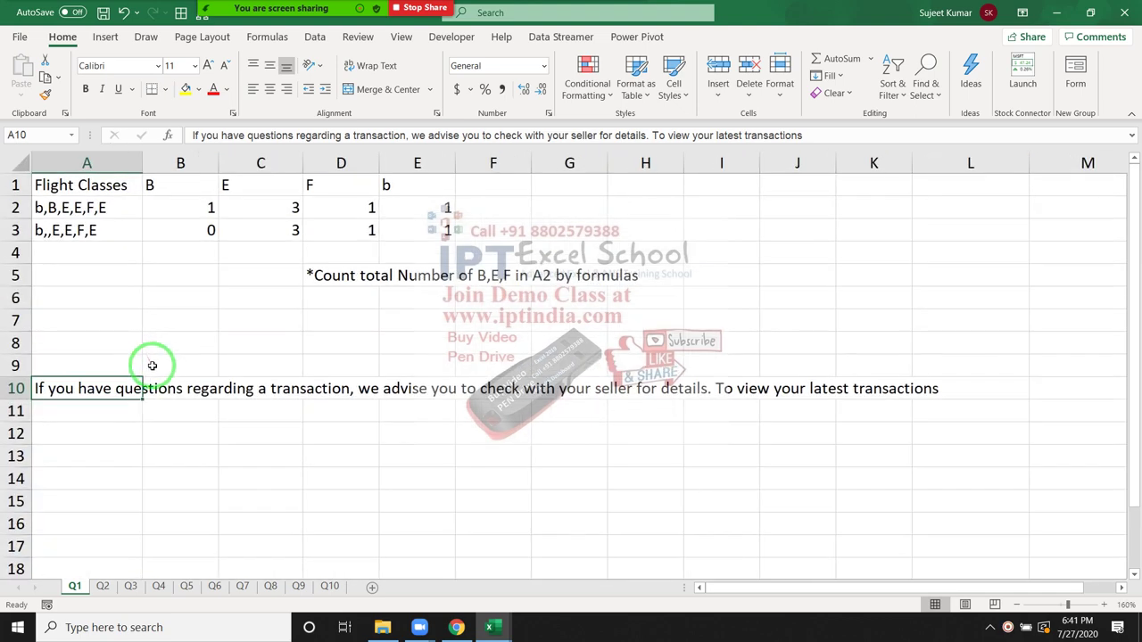
ctrl+scroll(144, 350, up, 3)
- Enter =SUBSTITUTE(A10," ","") in A12 to strip every space from the sentence
click(202, 339)
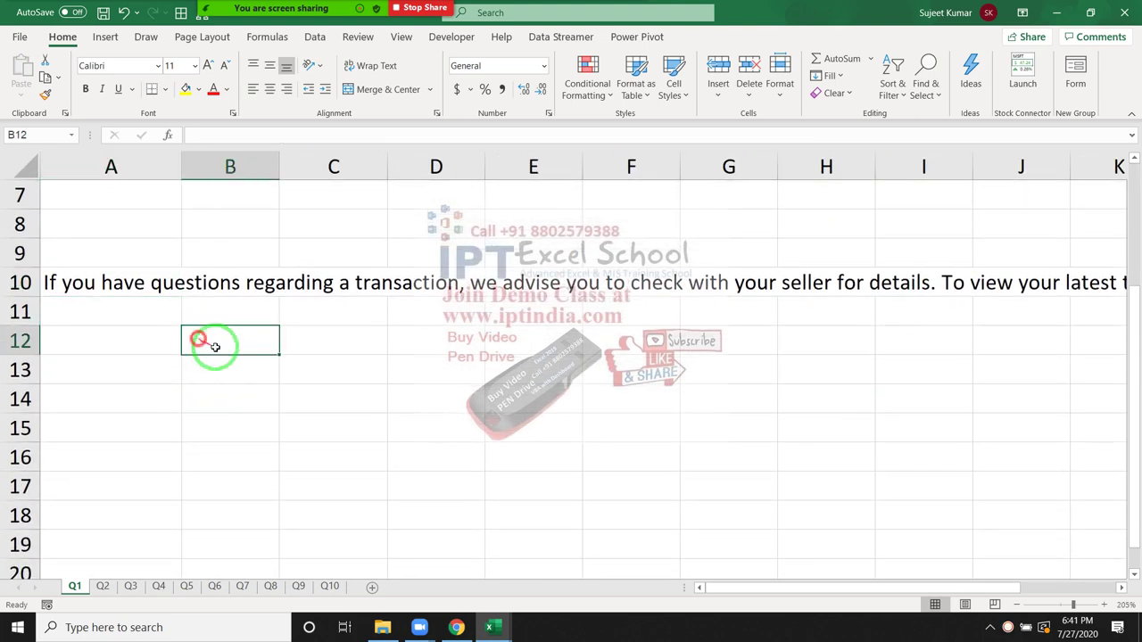
key(Left)
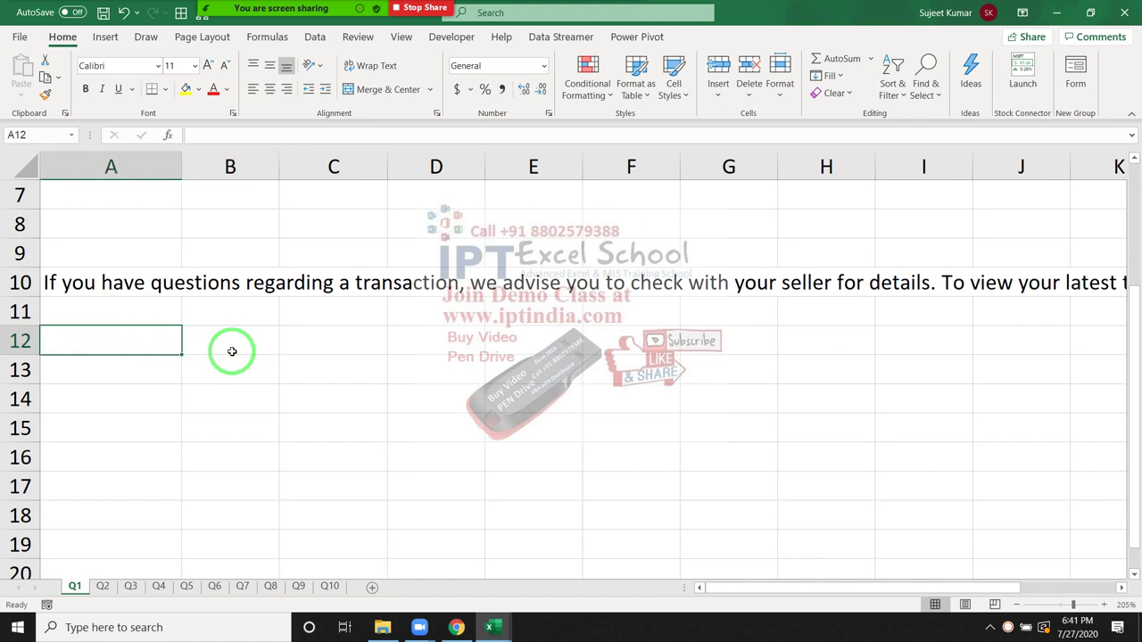
text(=sub)
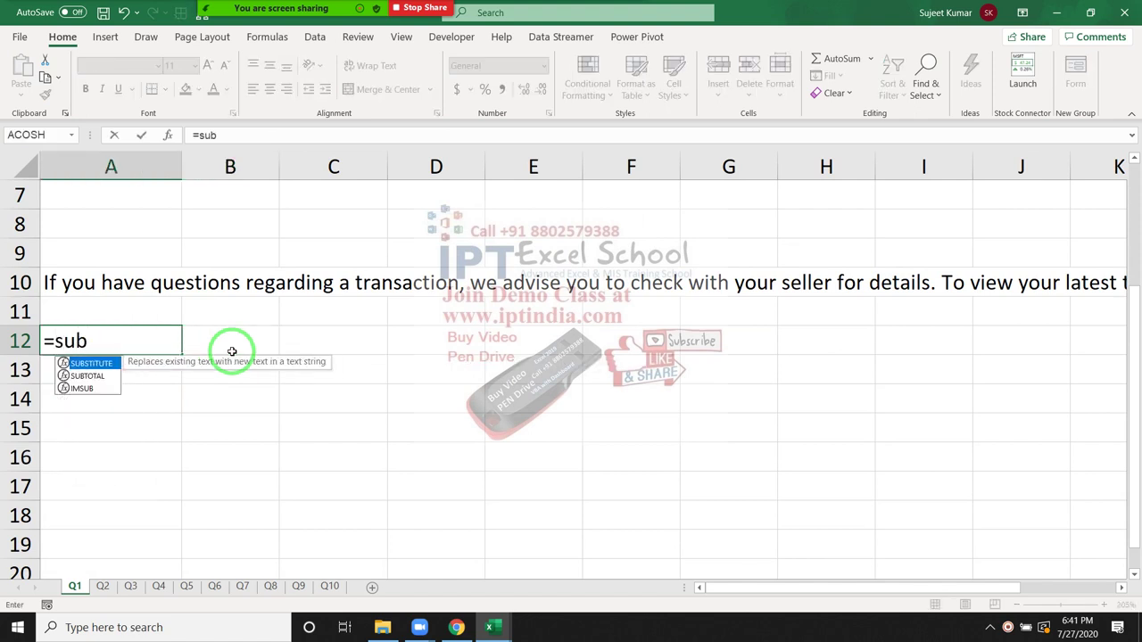
key(Tab)
key(Up)
key(Up)
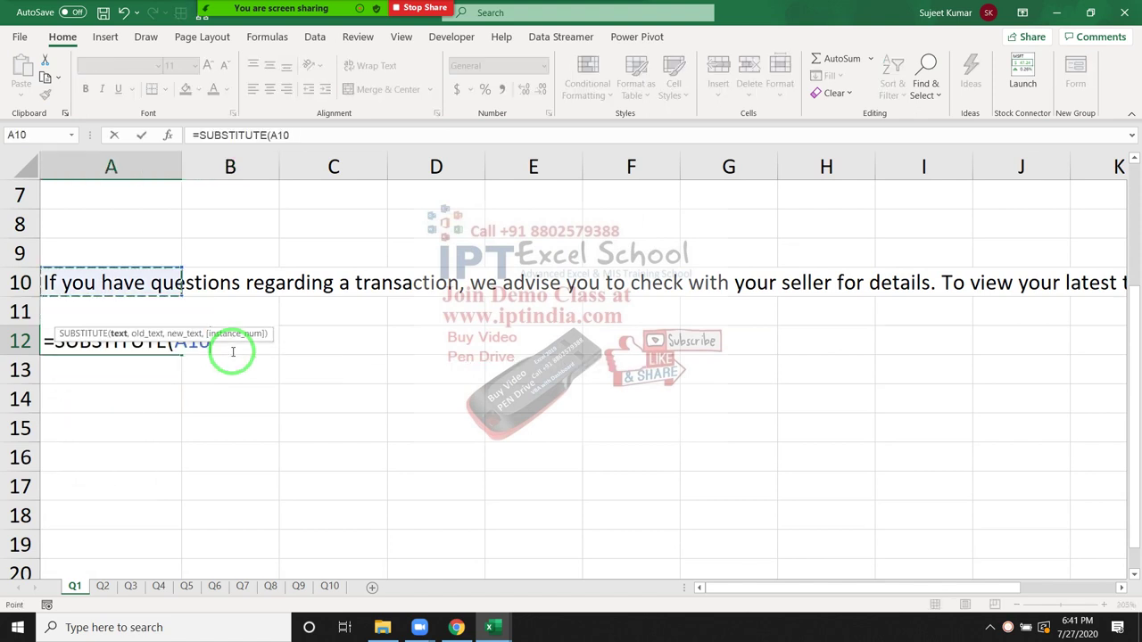
text(," ")
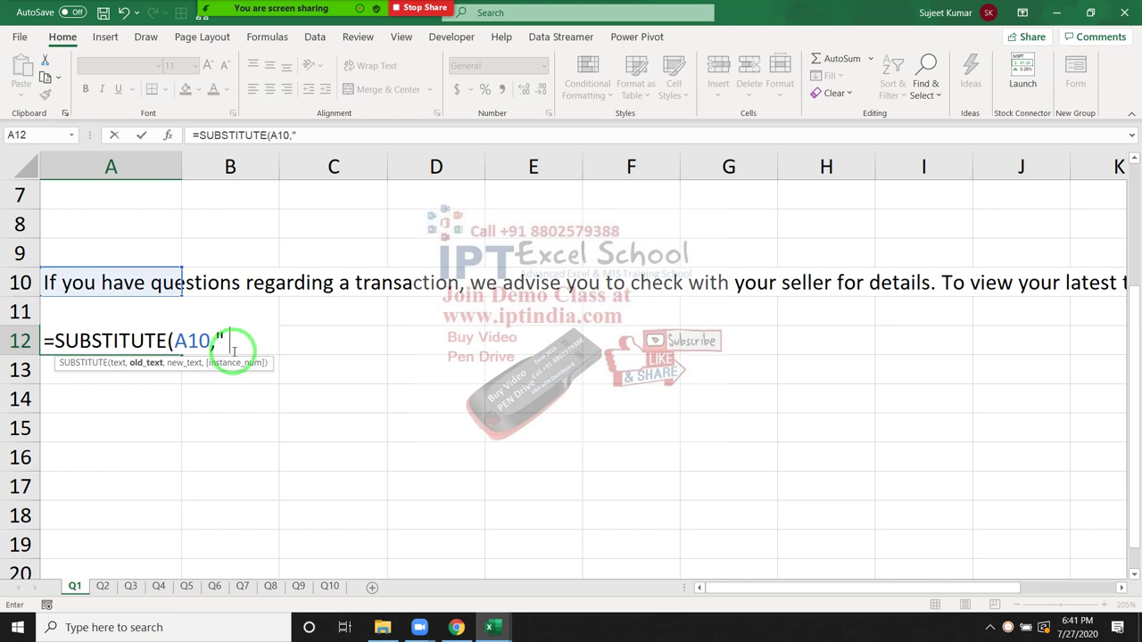
text(,)
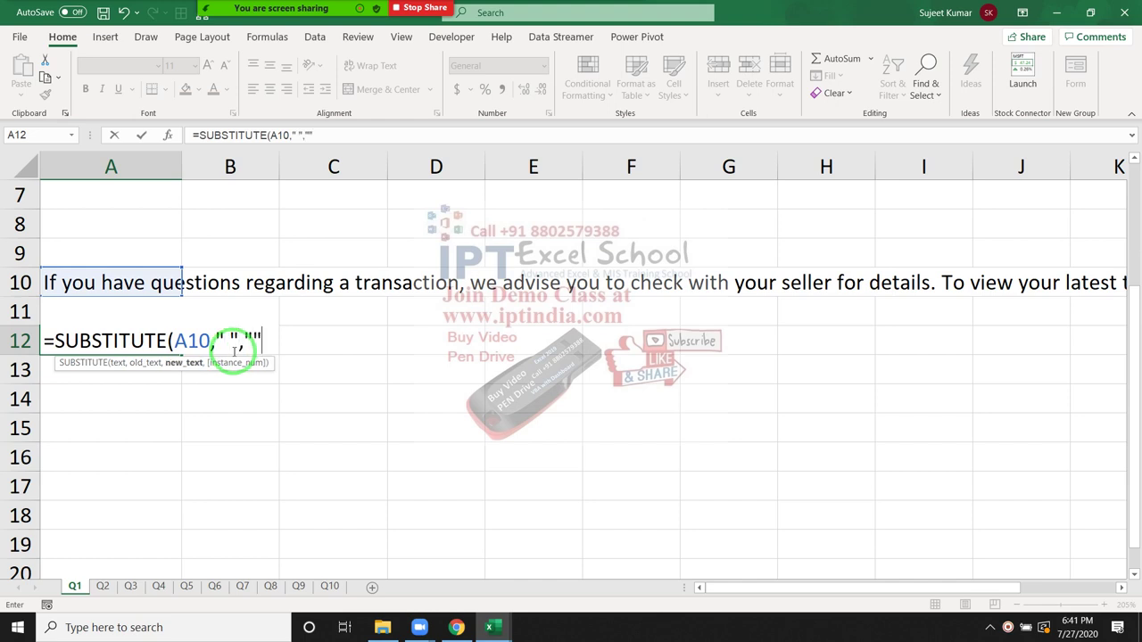
key(Return)
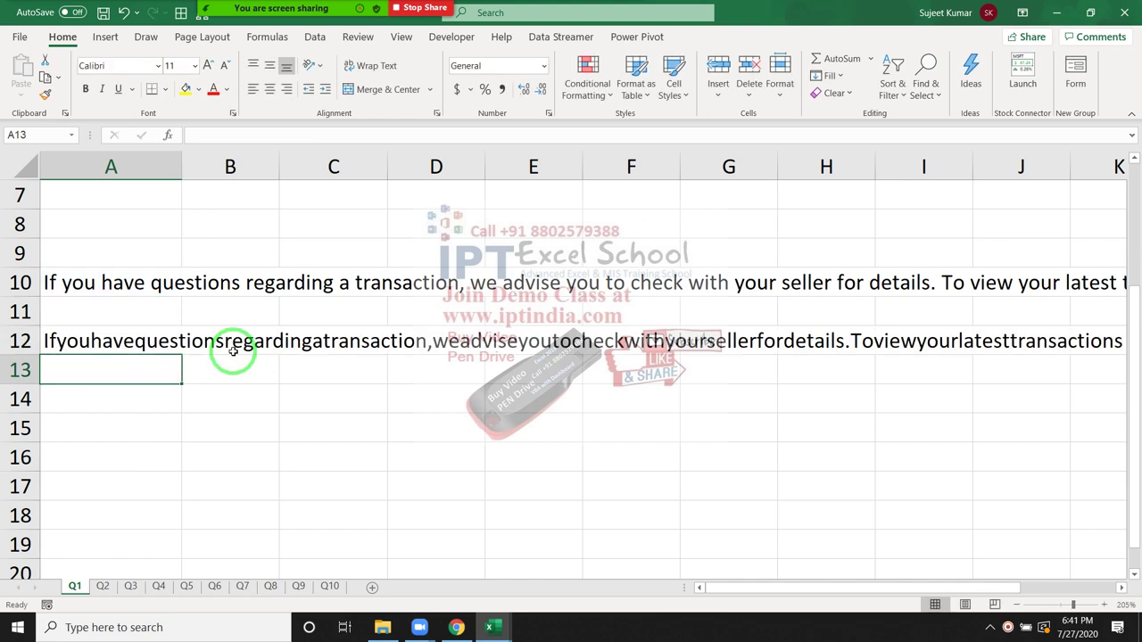
- Enter =LEN(A10) in A13, giving the original sentence length of 132
text(=le)
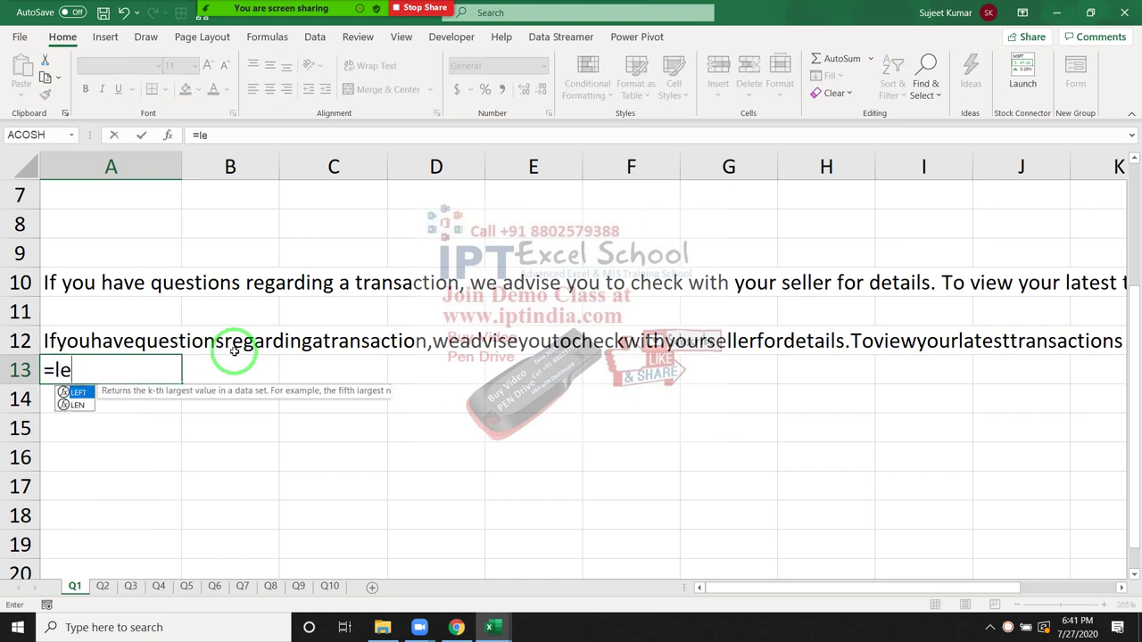
key(Down)
key(Tab)
key(Up)
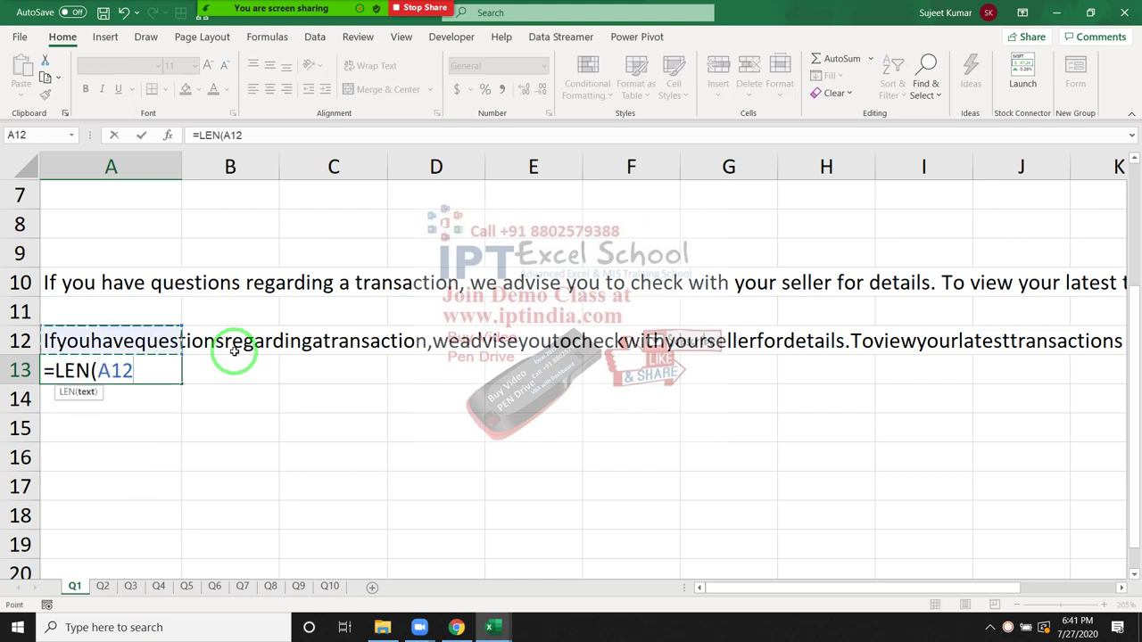
key(Up)
key(Up)
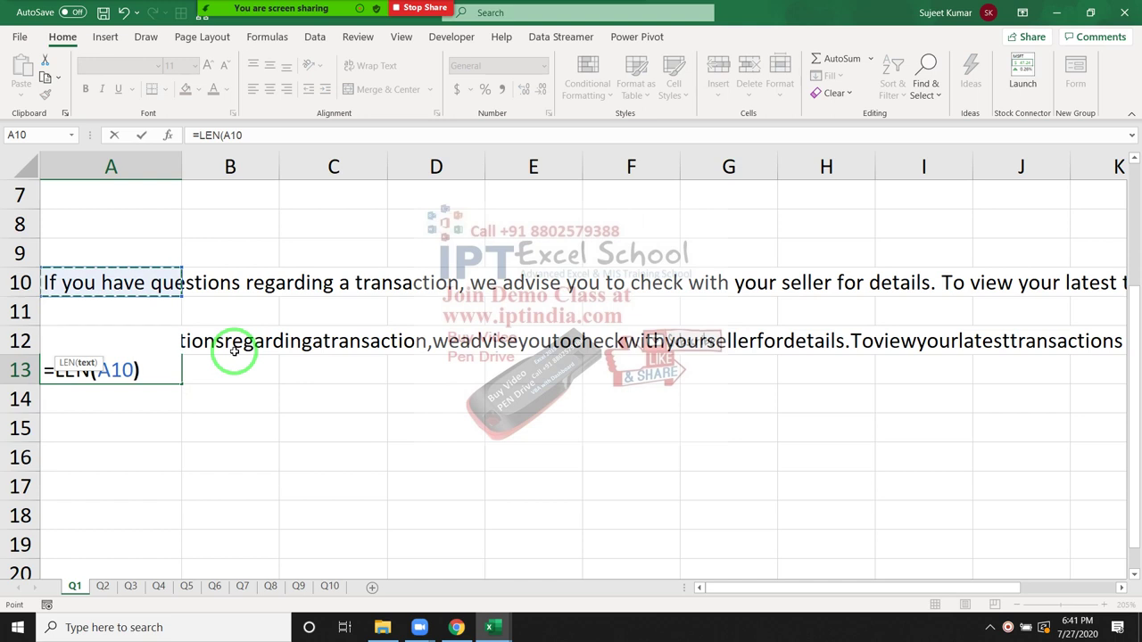
text())
key(Return)
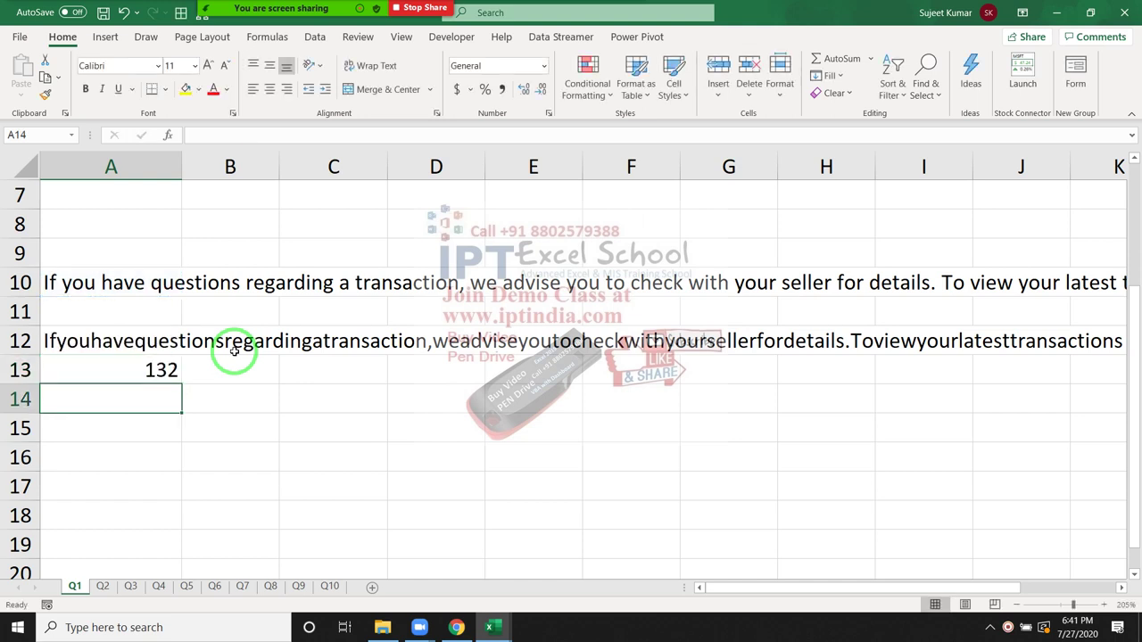
- Build =LEN(A12) in A14 to measure the spaceless text
text(=le)
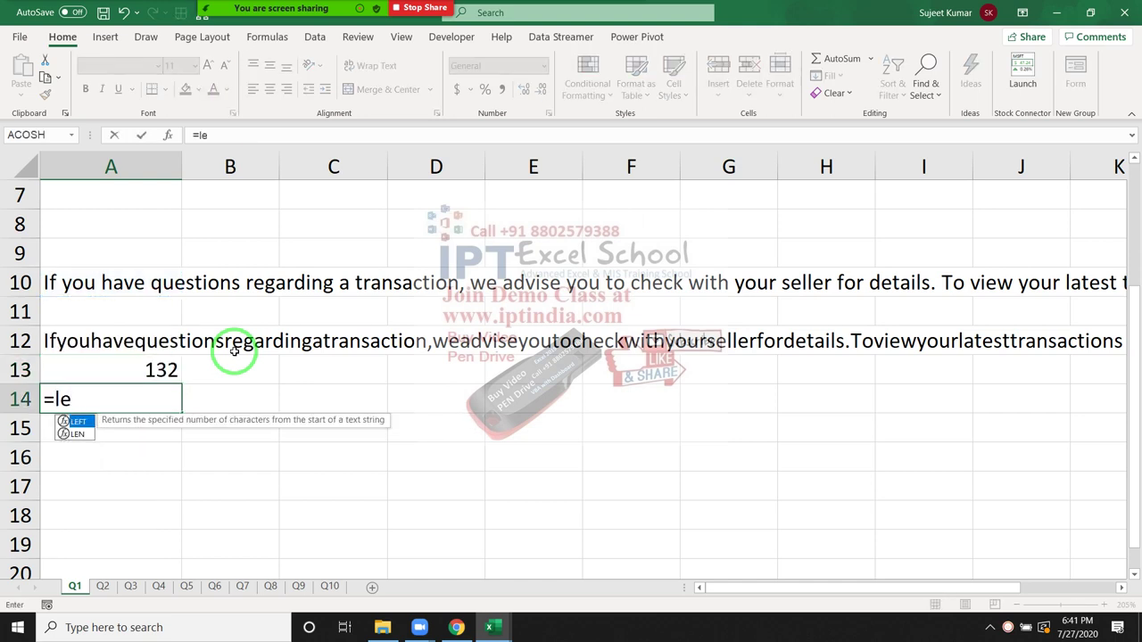
key(Down)
key(Tab)
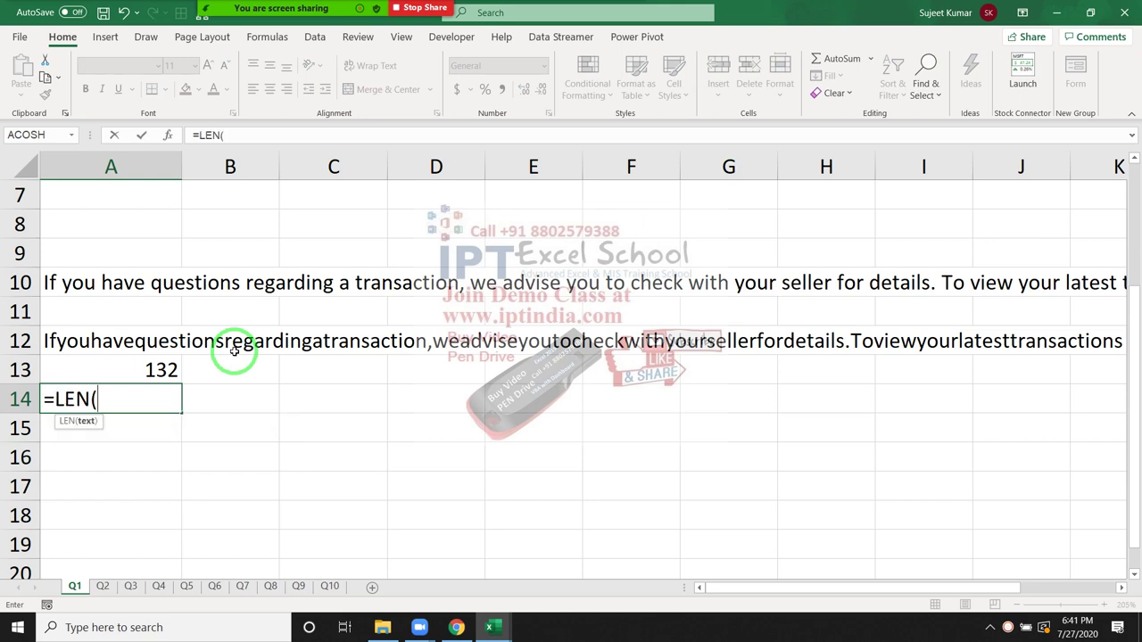
key(Up)
key(Up)
- Commit A14's length of 111 and enter =A13-A14 in A15, giving 21 spaces
key(Return)
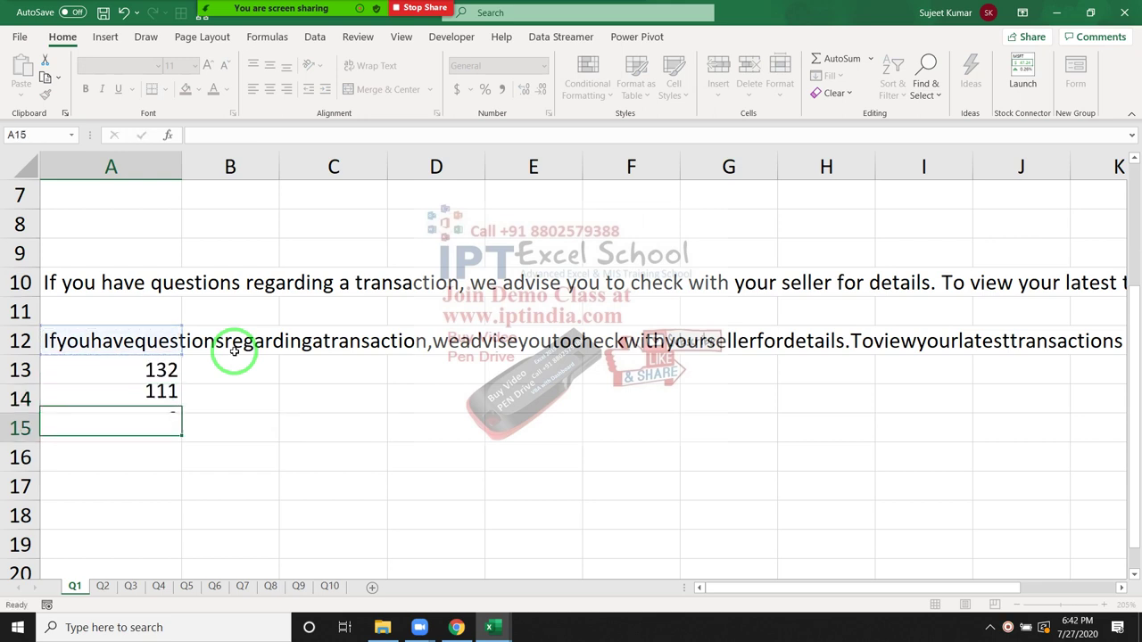
text(=)
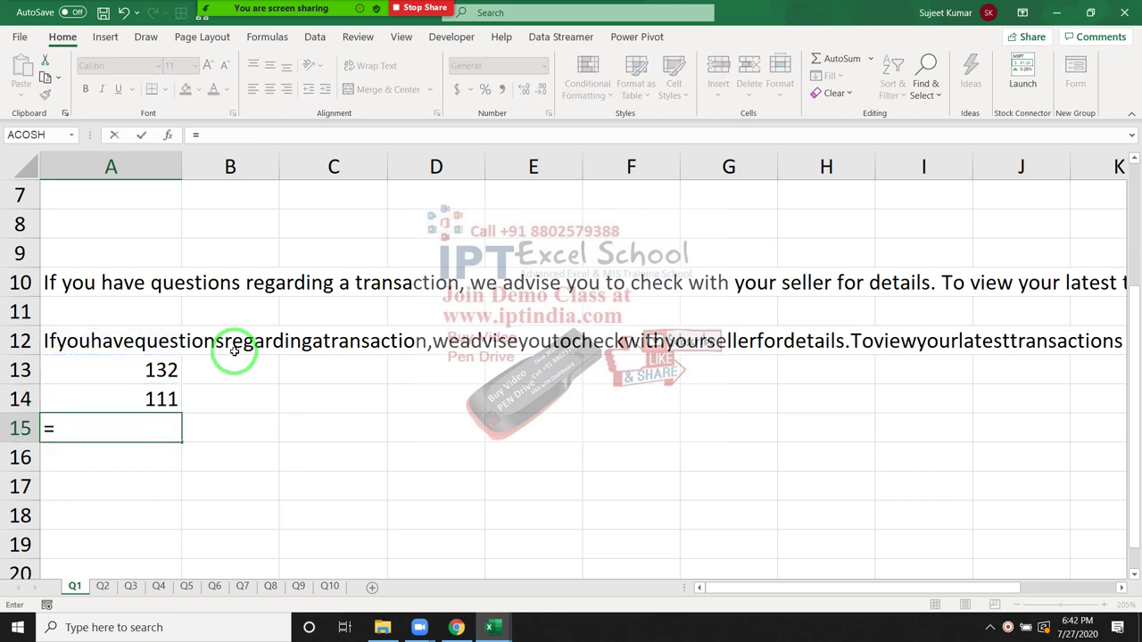
key(Up)
key(Up)
text(-)
key(Up)
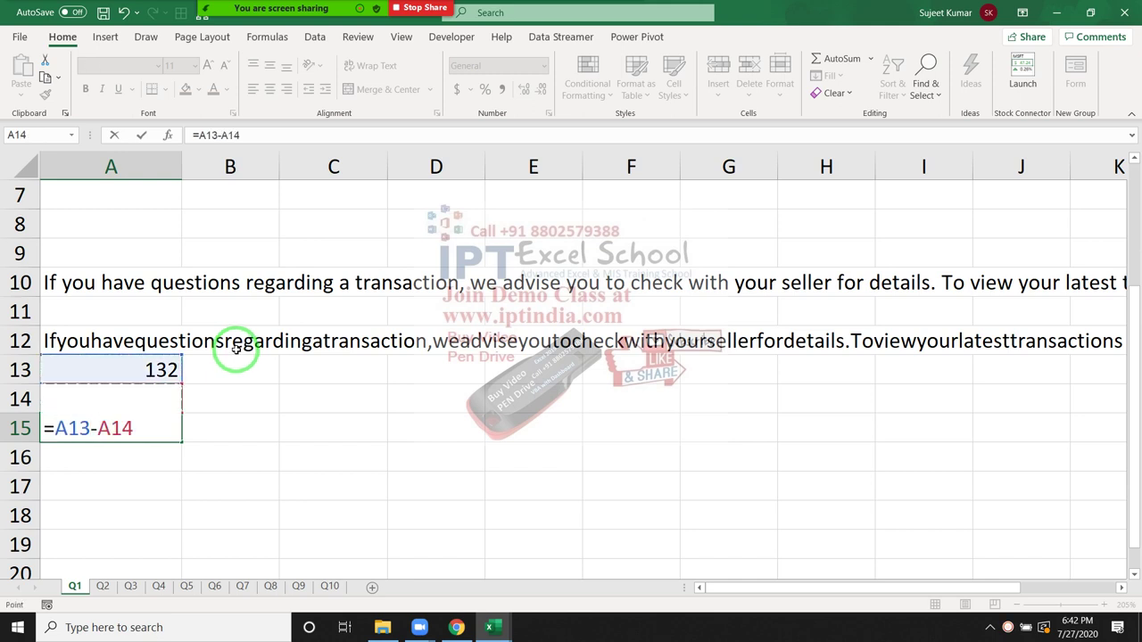
key(Return)
key(Up)
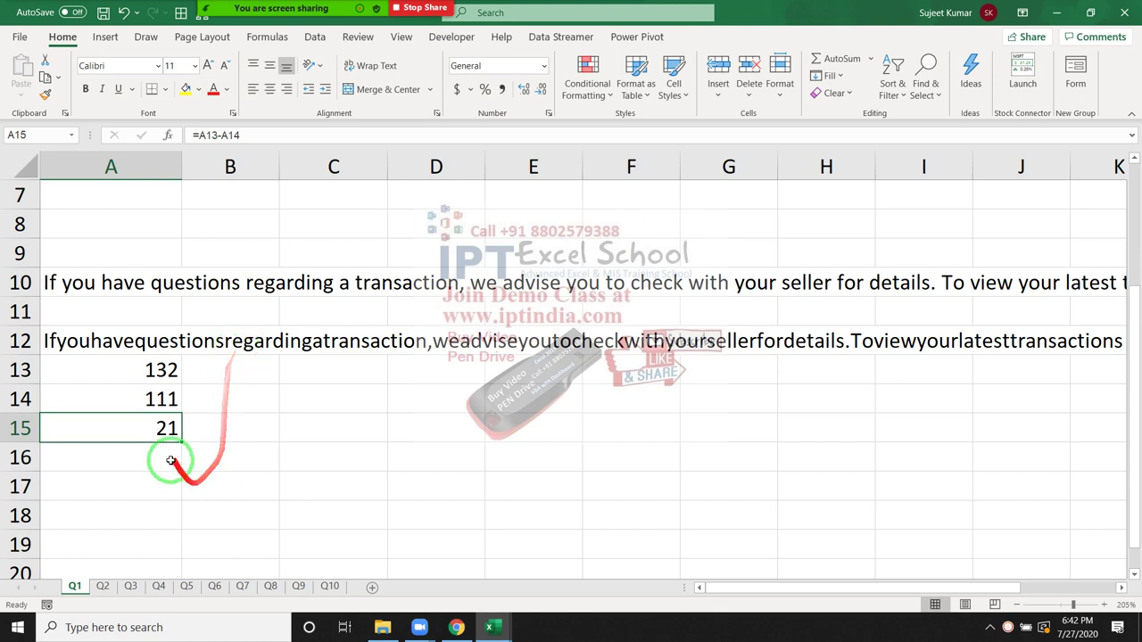
- Scroll back up to the Flight Classes table and select B2
click(170, 344)
scroll(138, 391, up, 2)
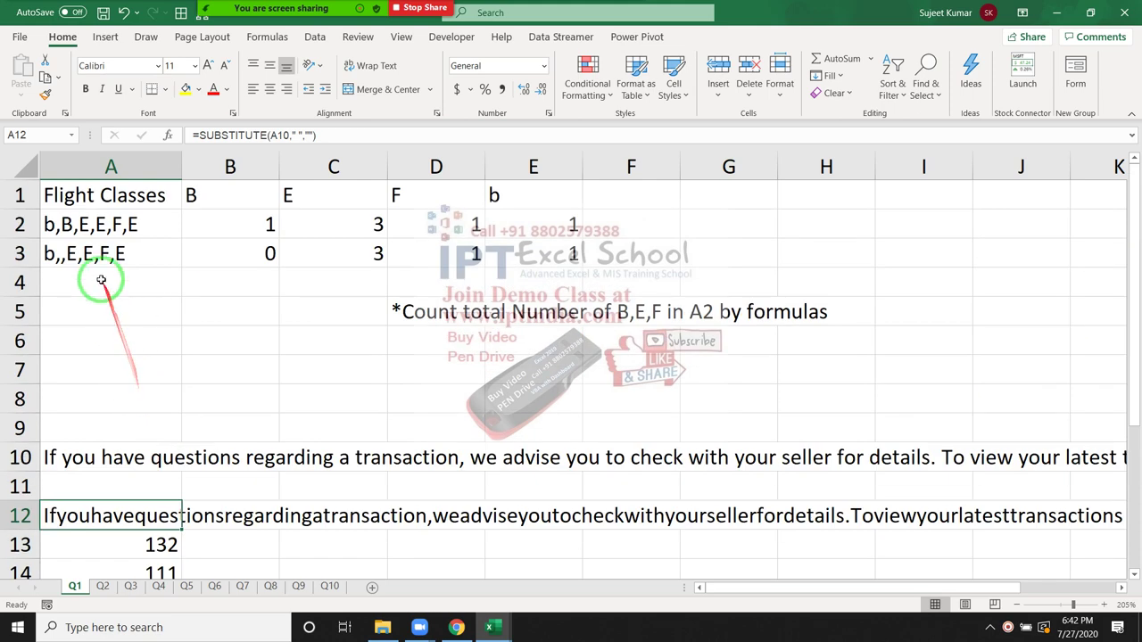
drag(97, 284, 75, 223)
click(76, 223)
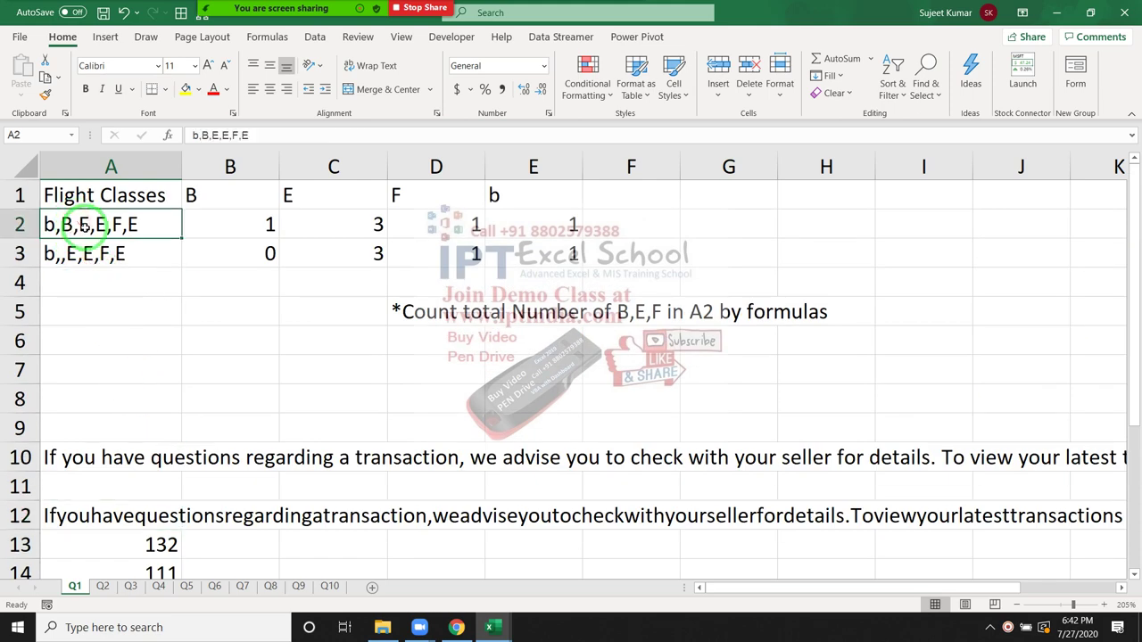
click(238, 233)
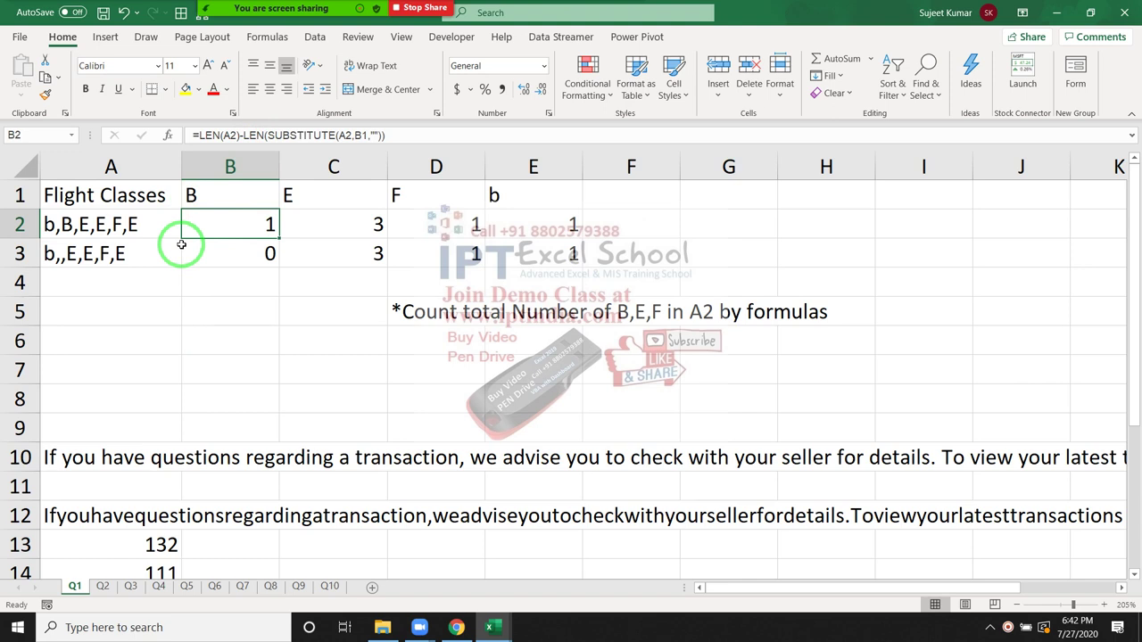
- Type =LEN(A2) followed by LEN(SUBSTITUTE(B1,A2,"")) into B2
text(=le)
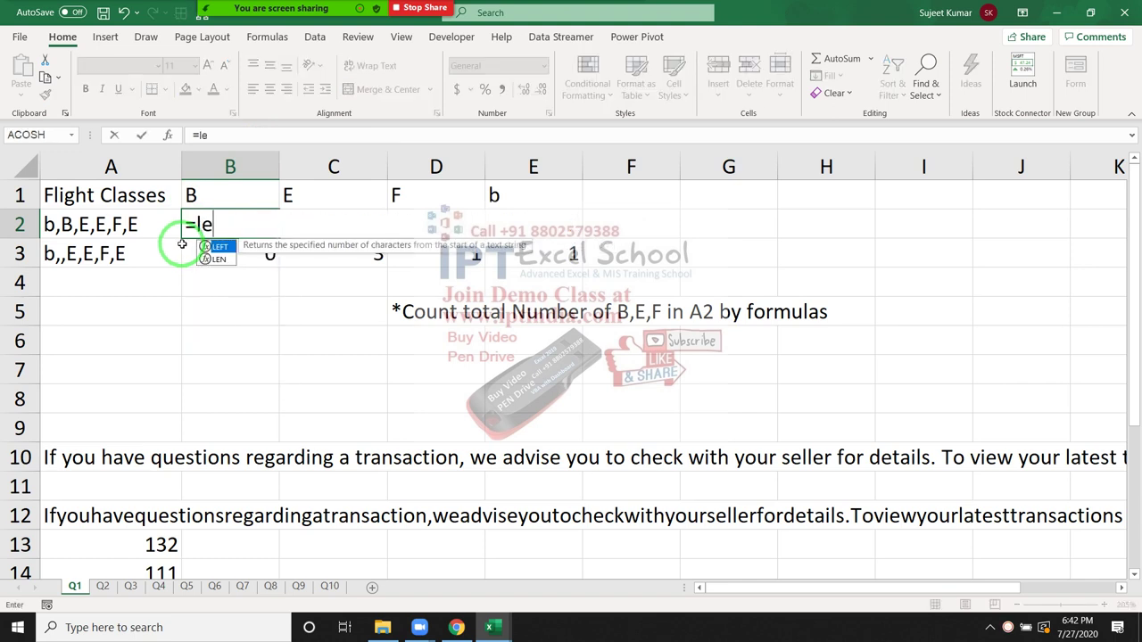
text(n)
key(Tab)
key(Left)
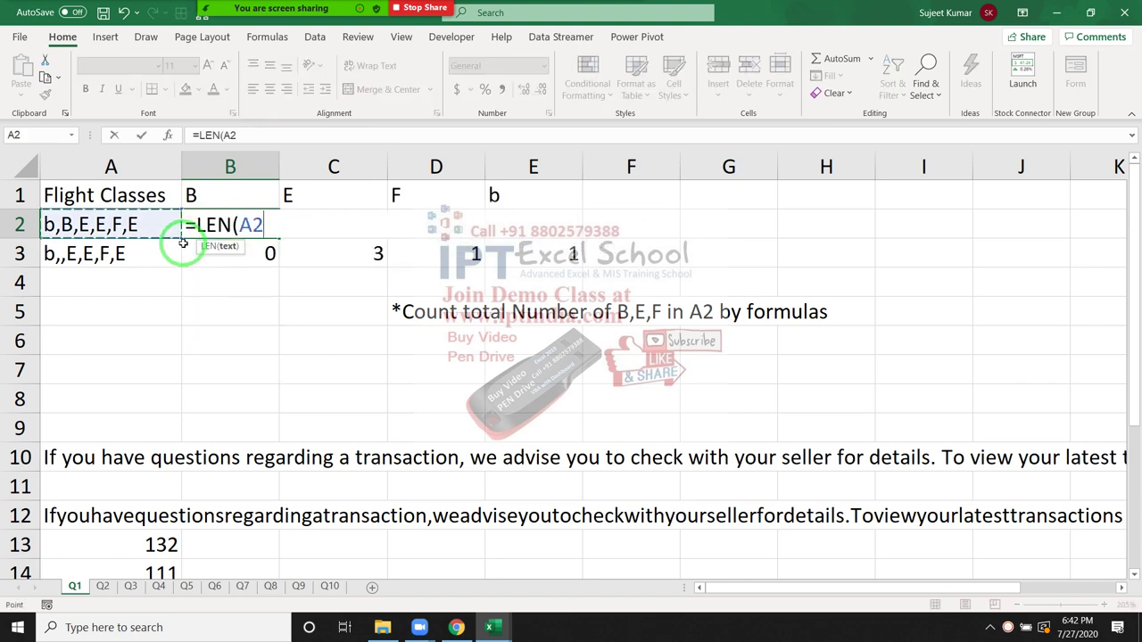
text(),le)
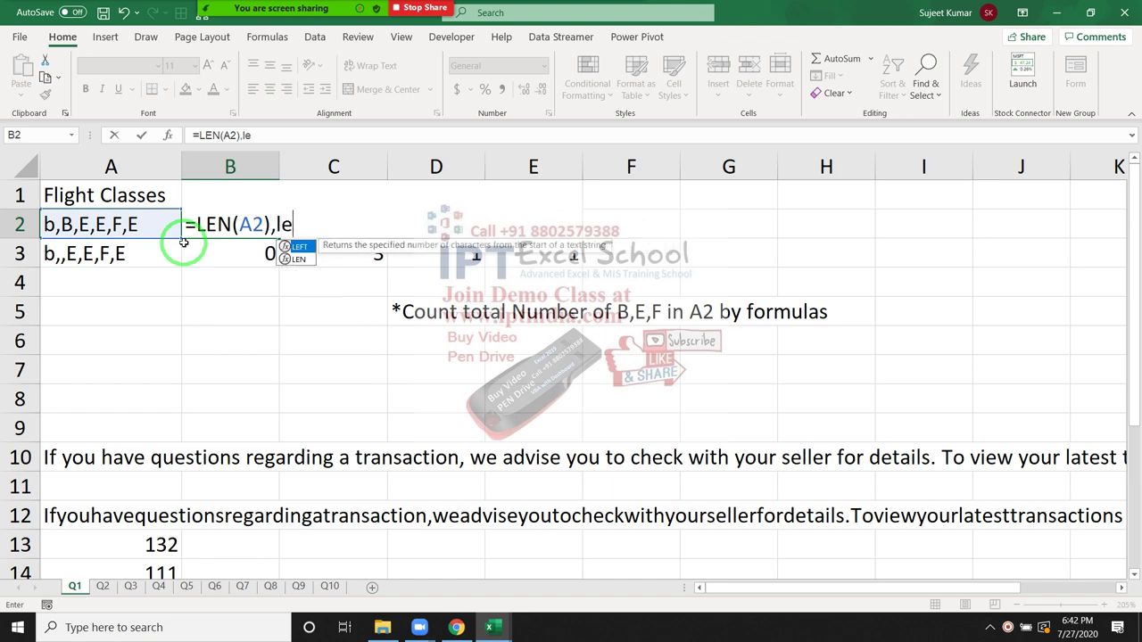
text(n)
key(Tab)
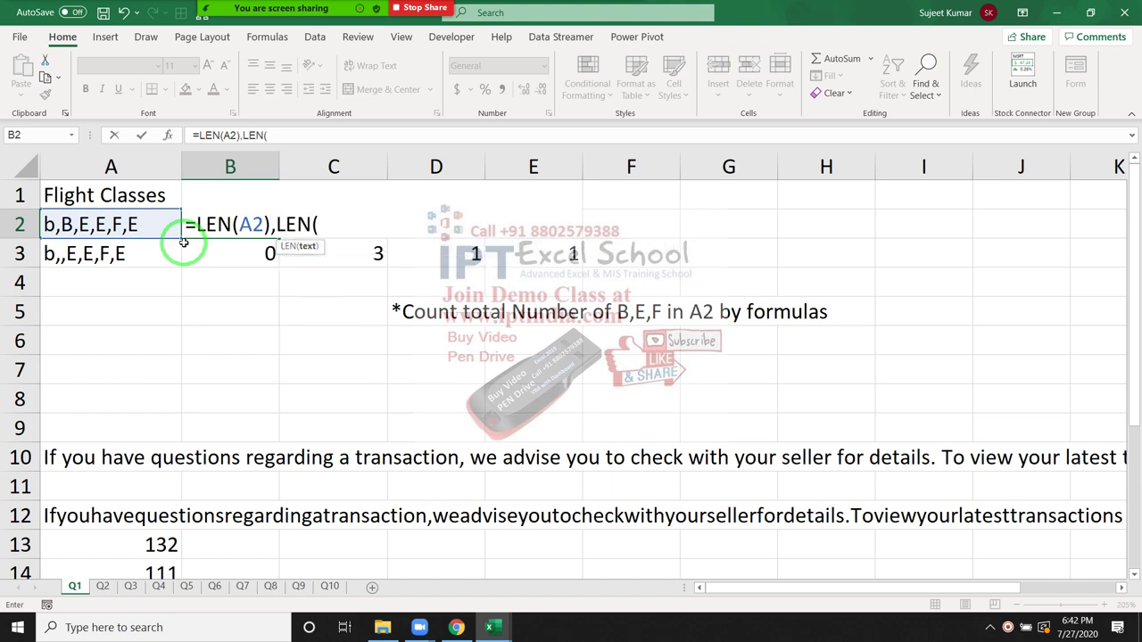
text(sub)
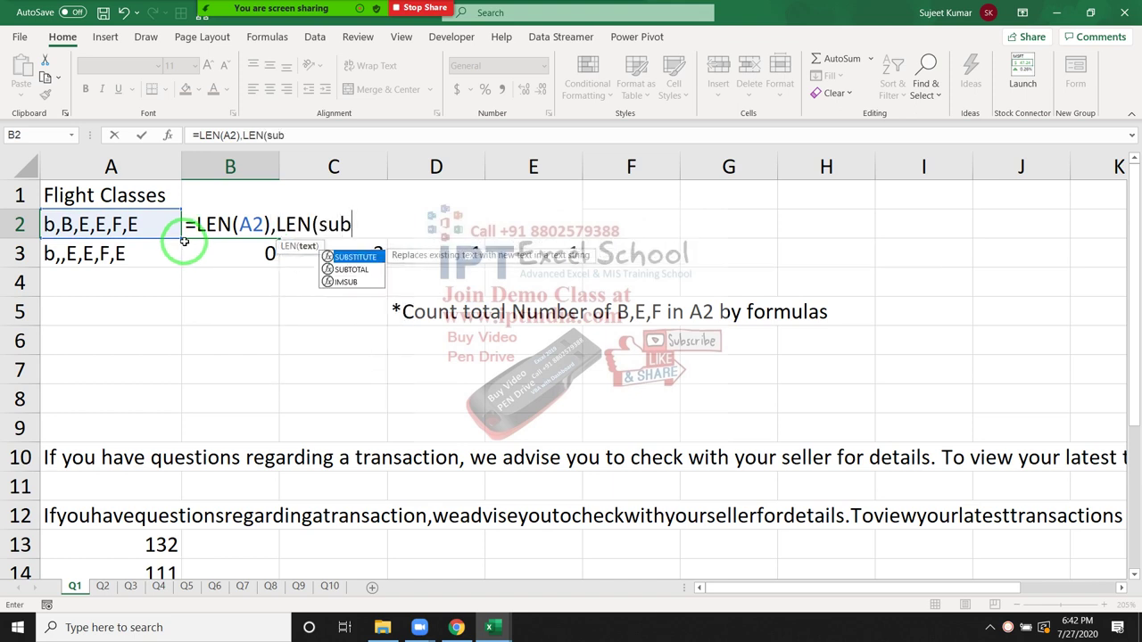
key(Tab)
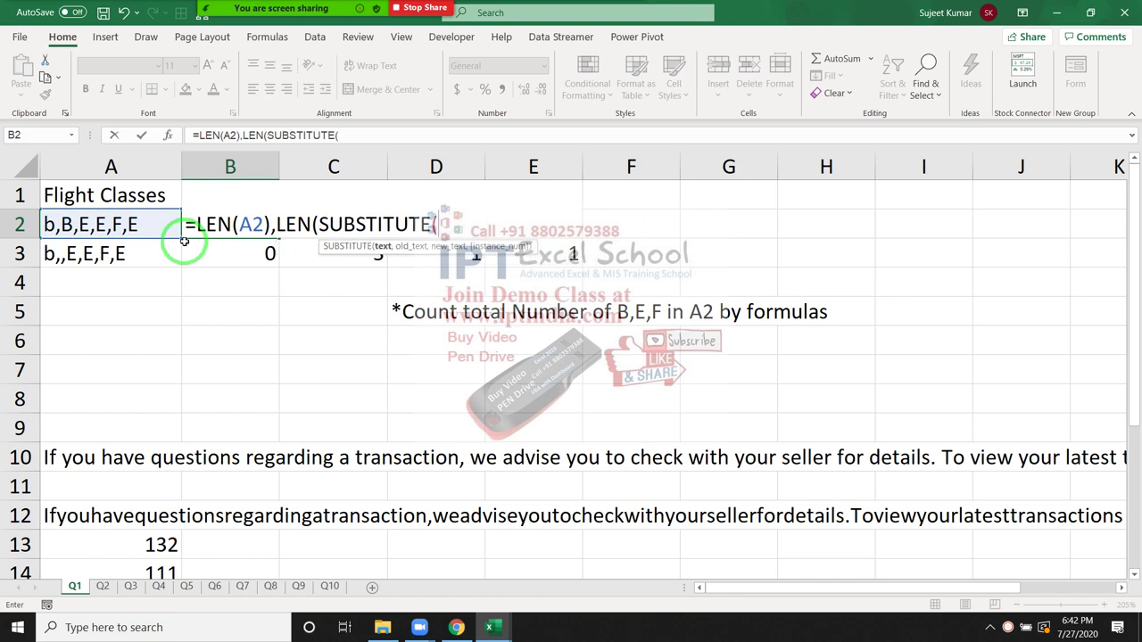
key(Up)
text(,)
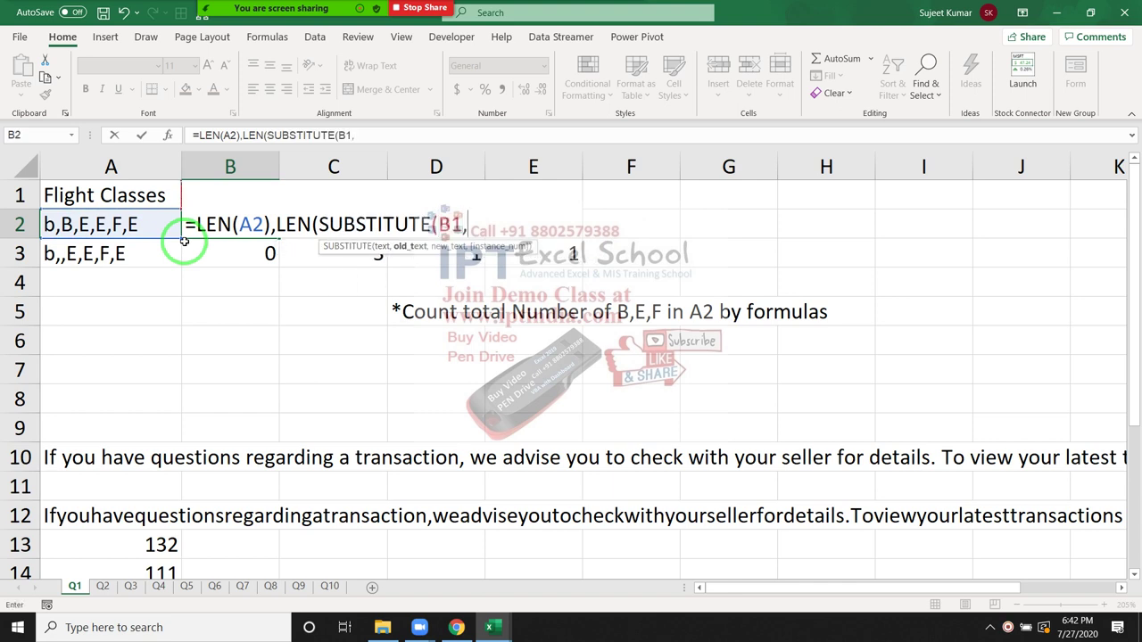
key(Left)
text(,"")
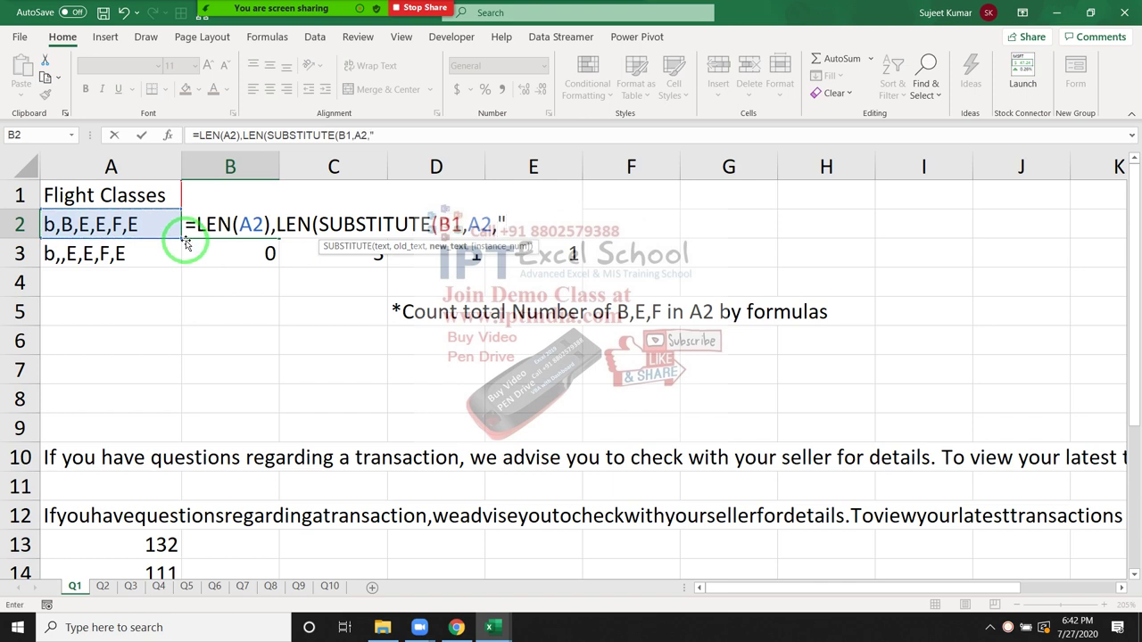
text()))
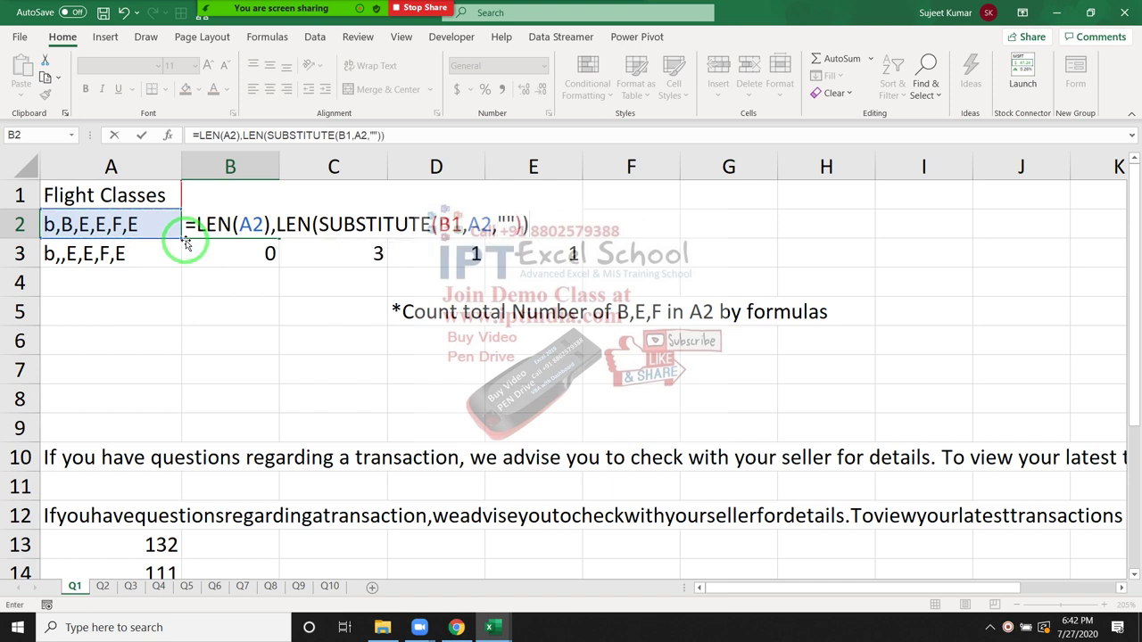
- Fix the parentheses and replace the comma with a minus, so B2 returns 10
key(BackSpace)
text())
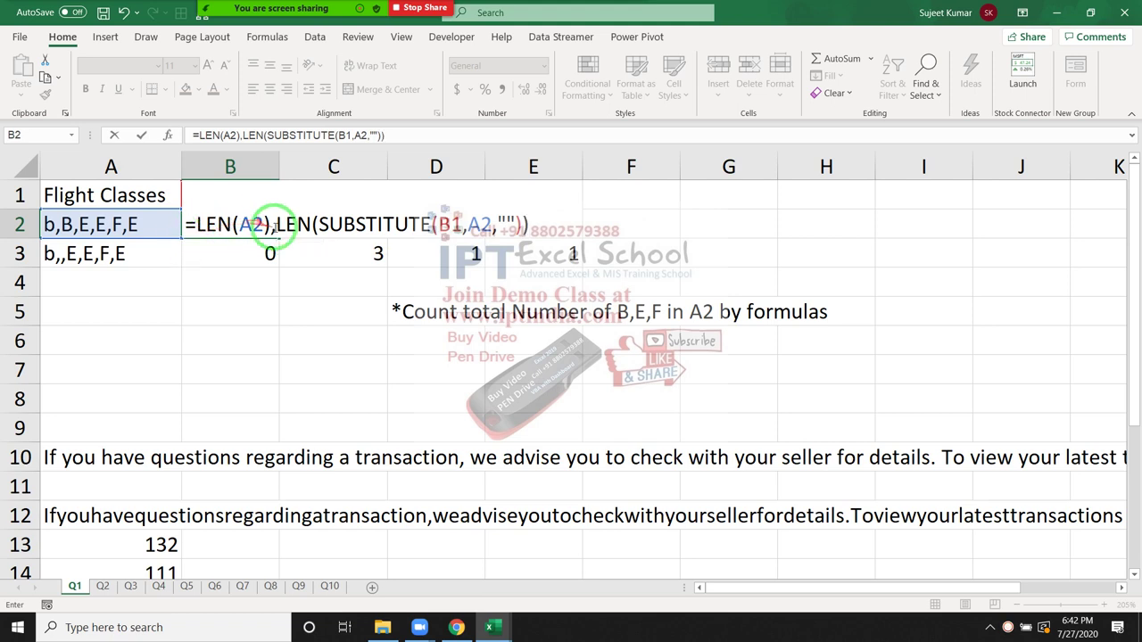
key(BackSpace)
text(-)
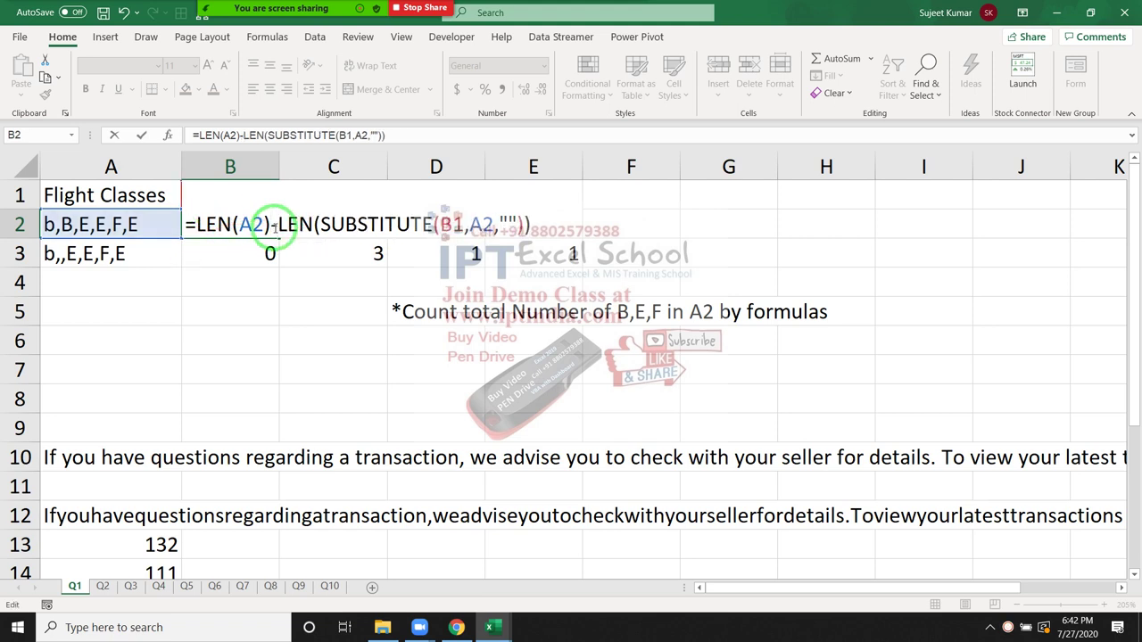
key(Return)
click(273, 224)
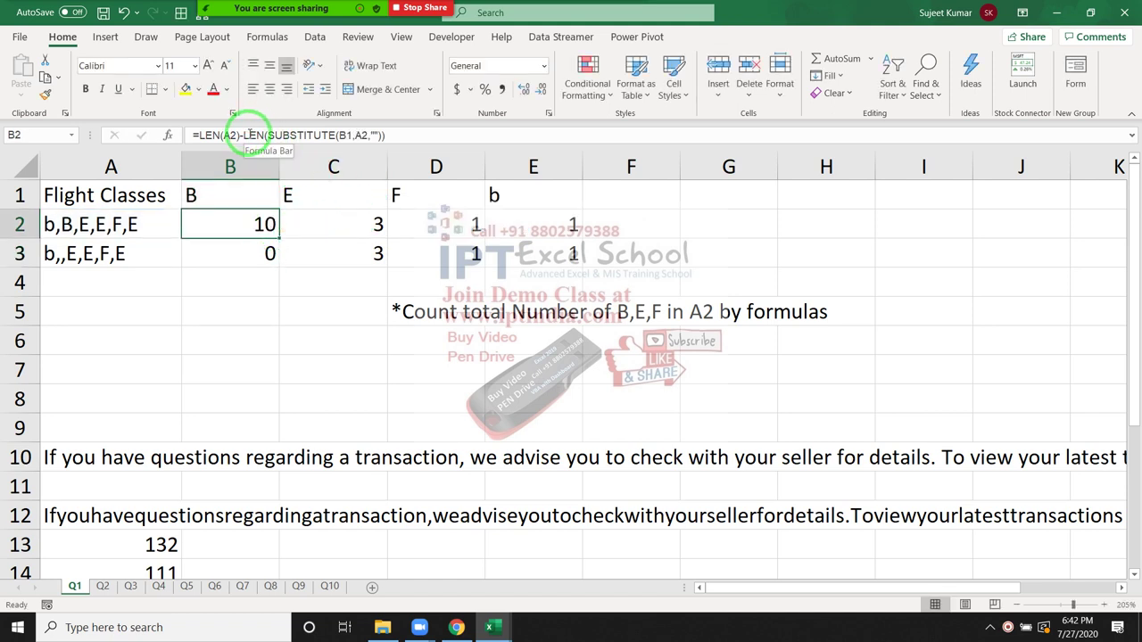
- Swap SUBSTITUTE's arguments in B2 to A2,B1, so the B count returns 1
click(233, 136)
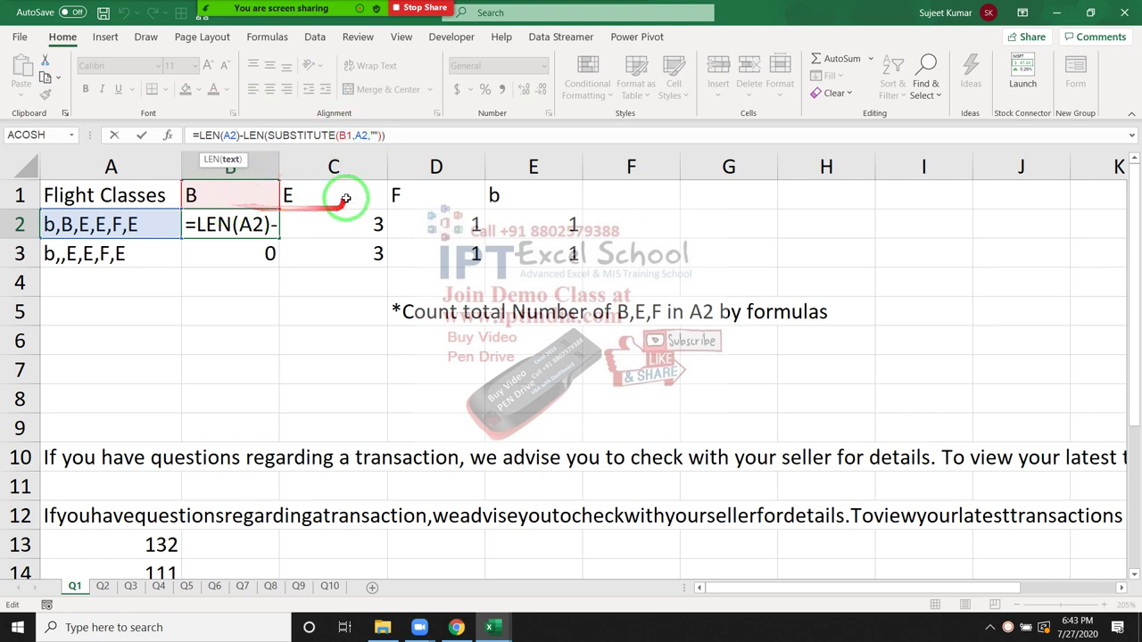
click(347, 135)
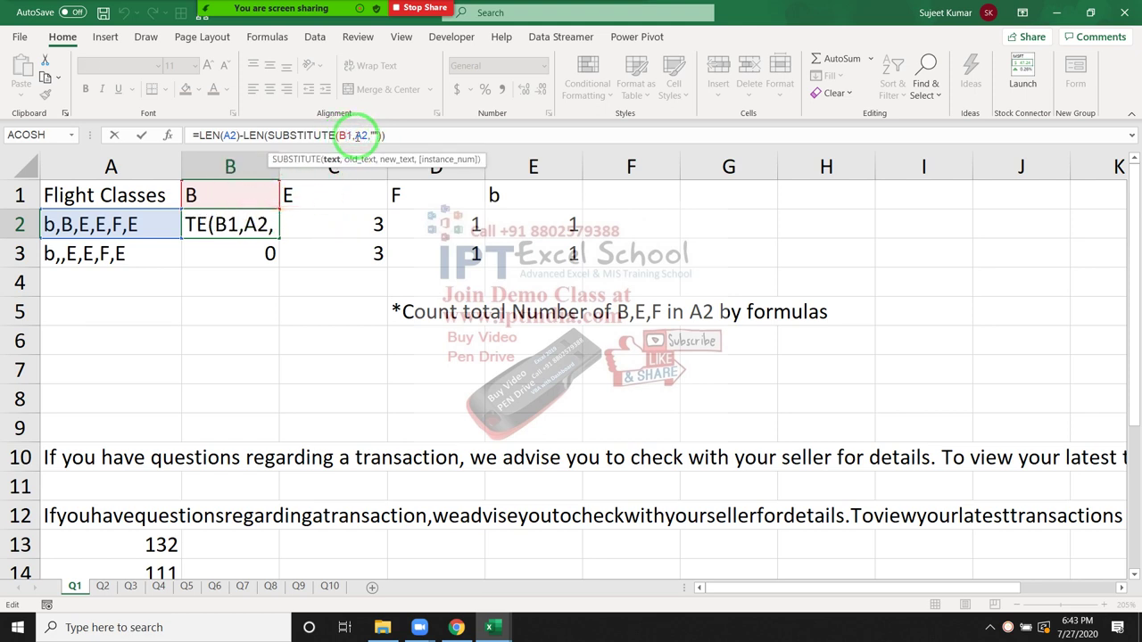
key(Delete)
key(Delete)
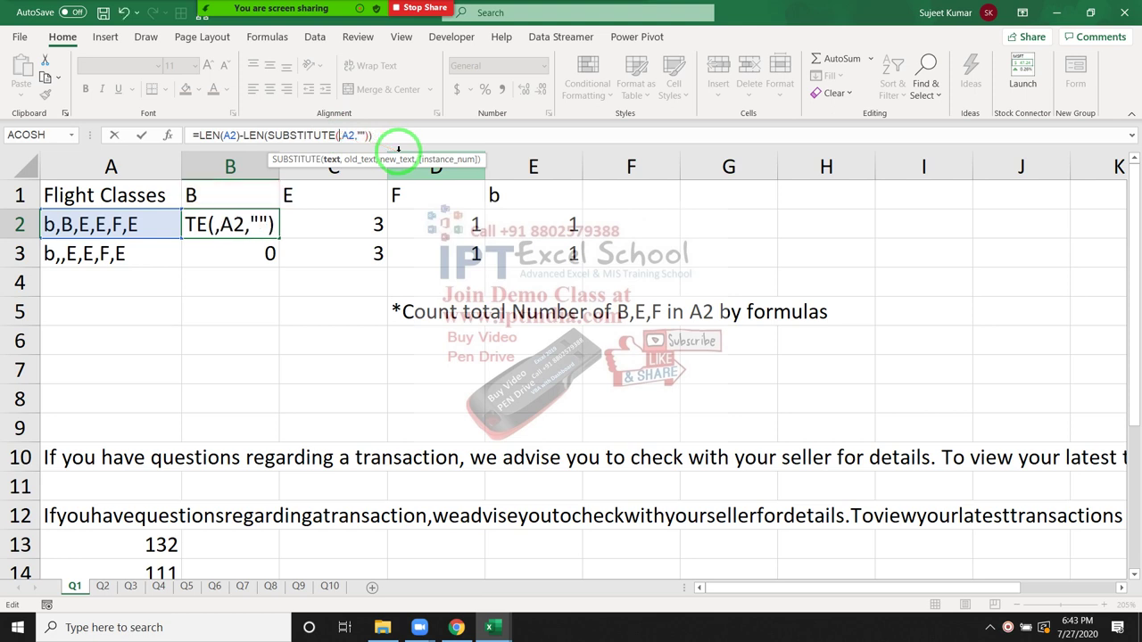
key(Delete)
key(Delete)
key(Delete)
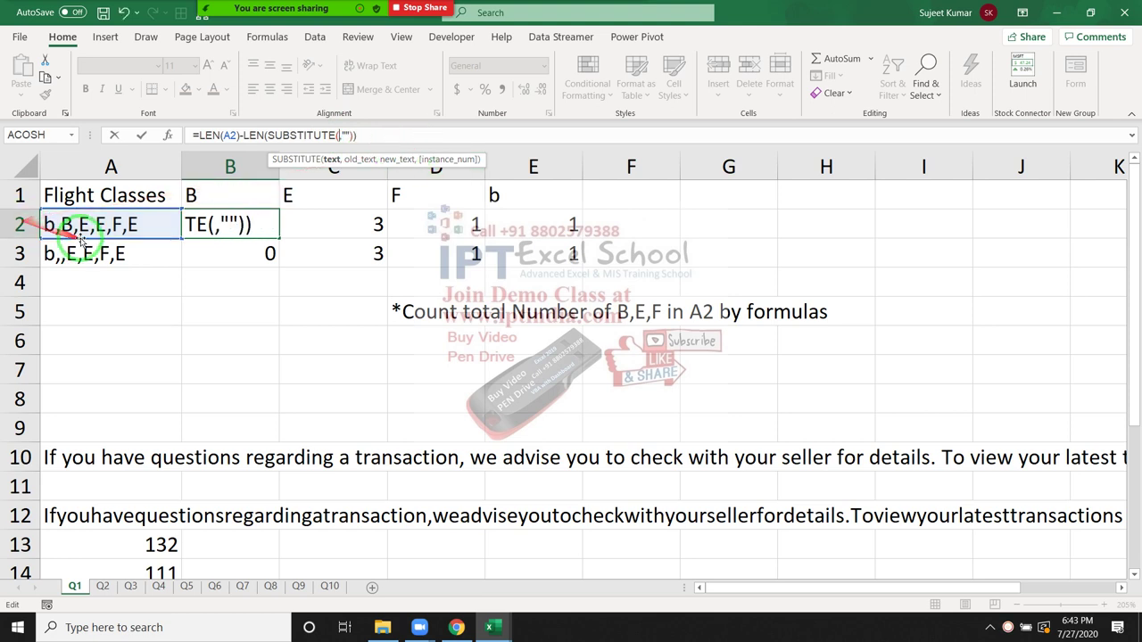
click(87, 223)
text(,)
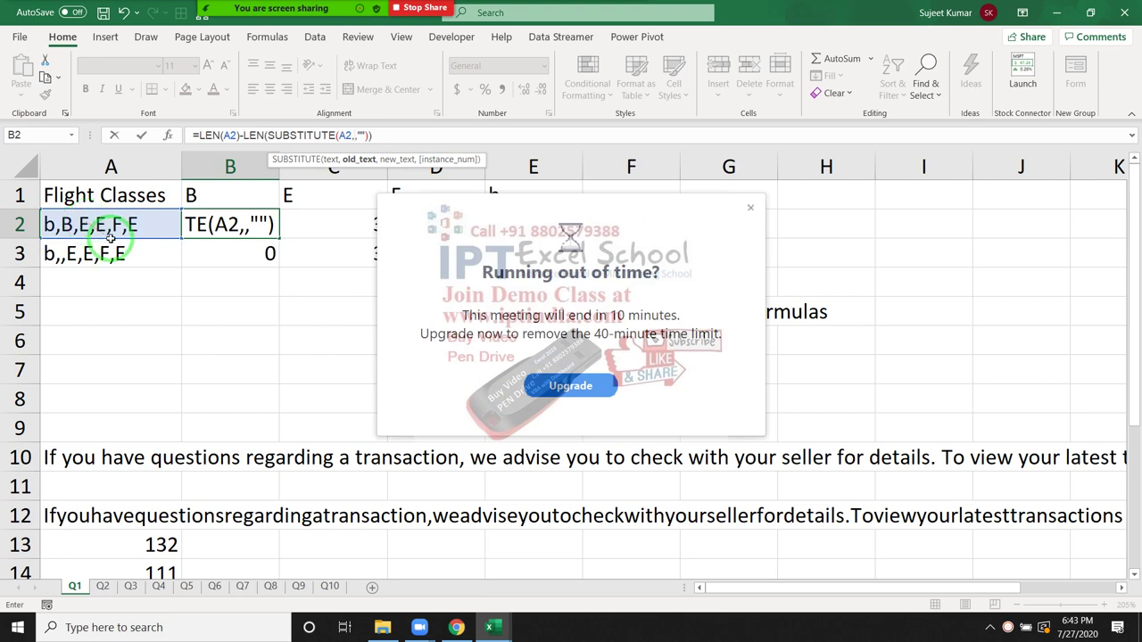
click(213, 194)
key(Return)
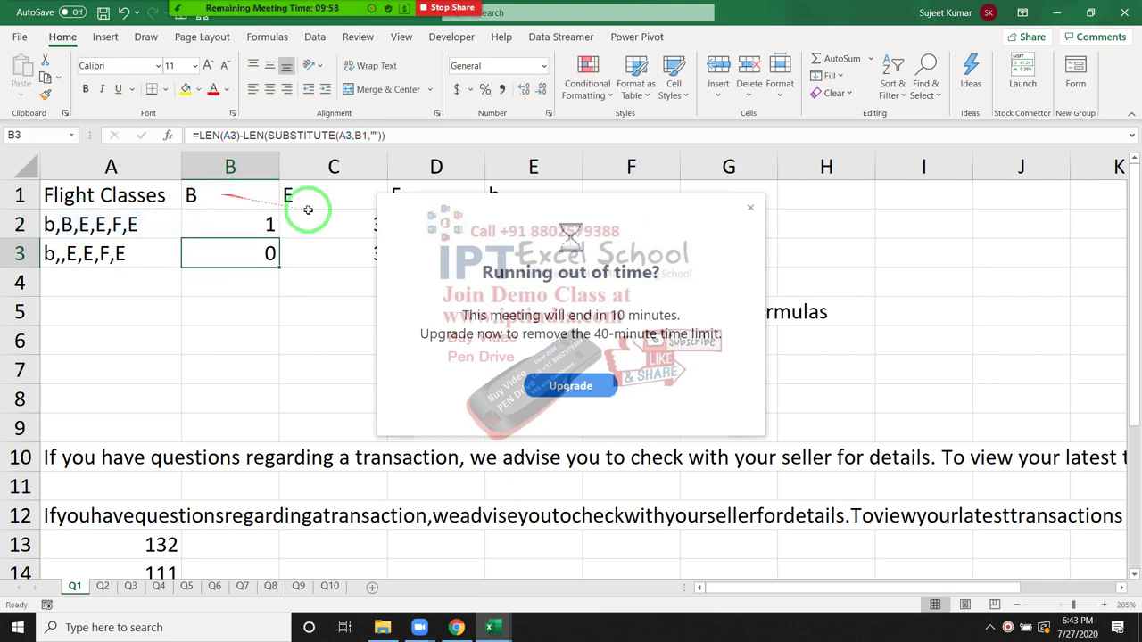
click(750, 207)
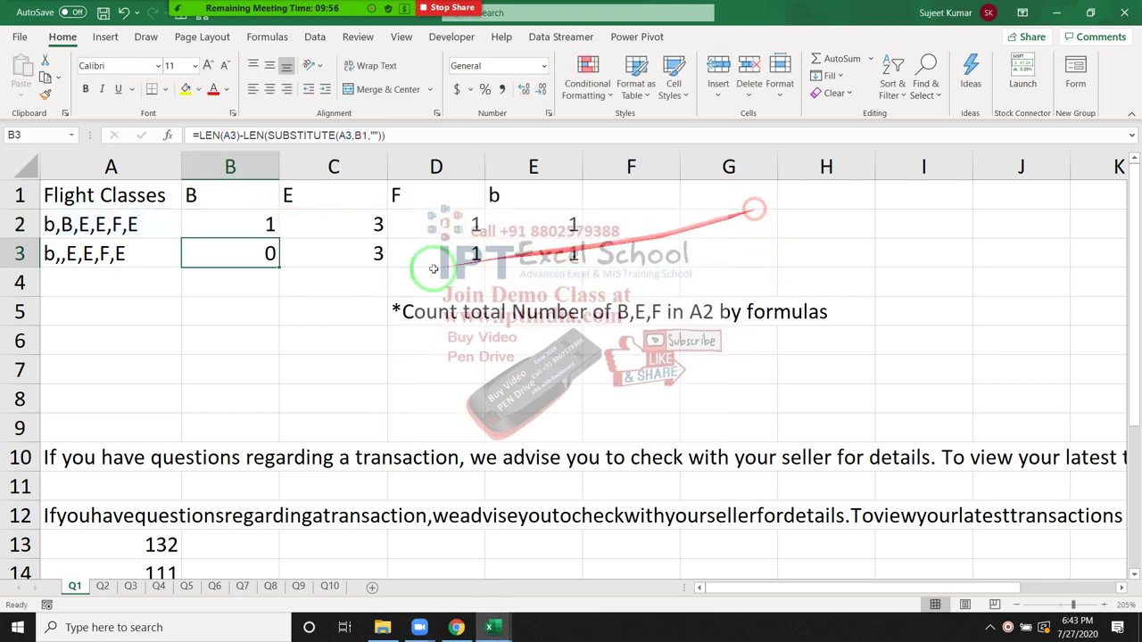
click(269, 225)
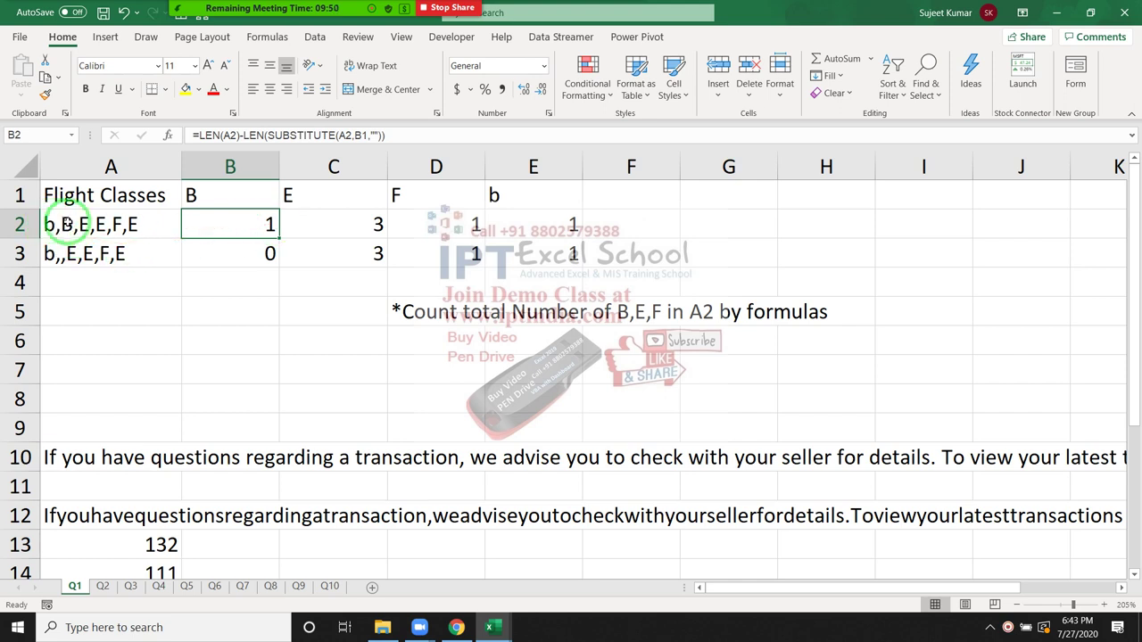
- Wrap A2 and B1 in UPPER inside B2's SUBSTITUTE, making the B count case-insensitive (2)
drag(49, 223, 294, 184)
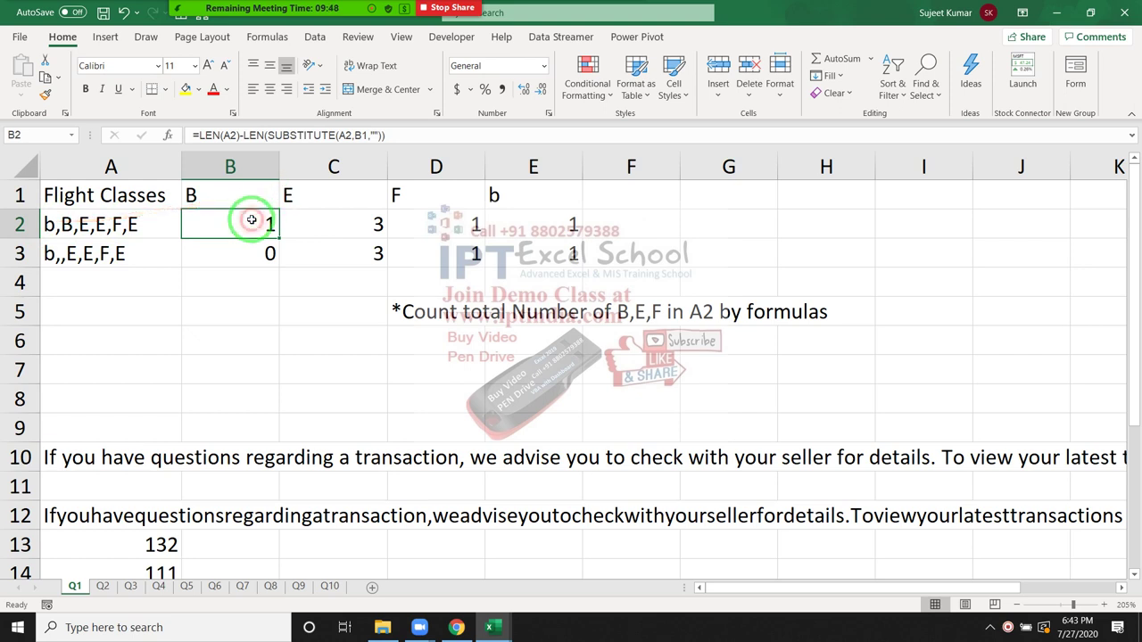
double_click(254, 218)
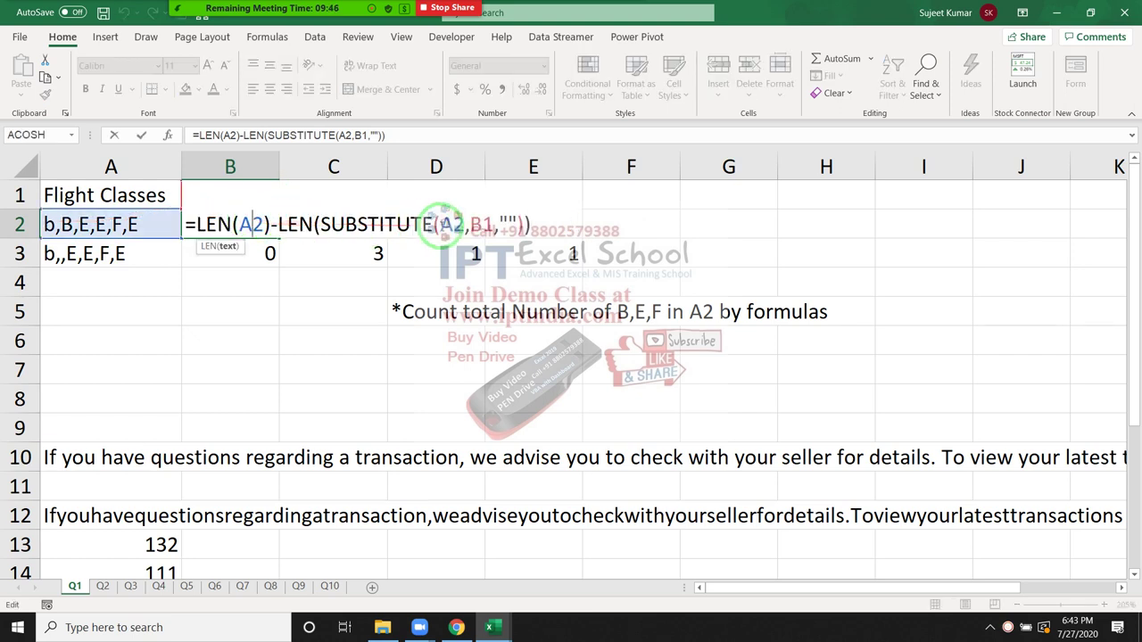
click(446, 224)
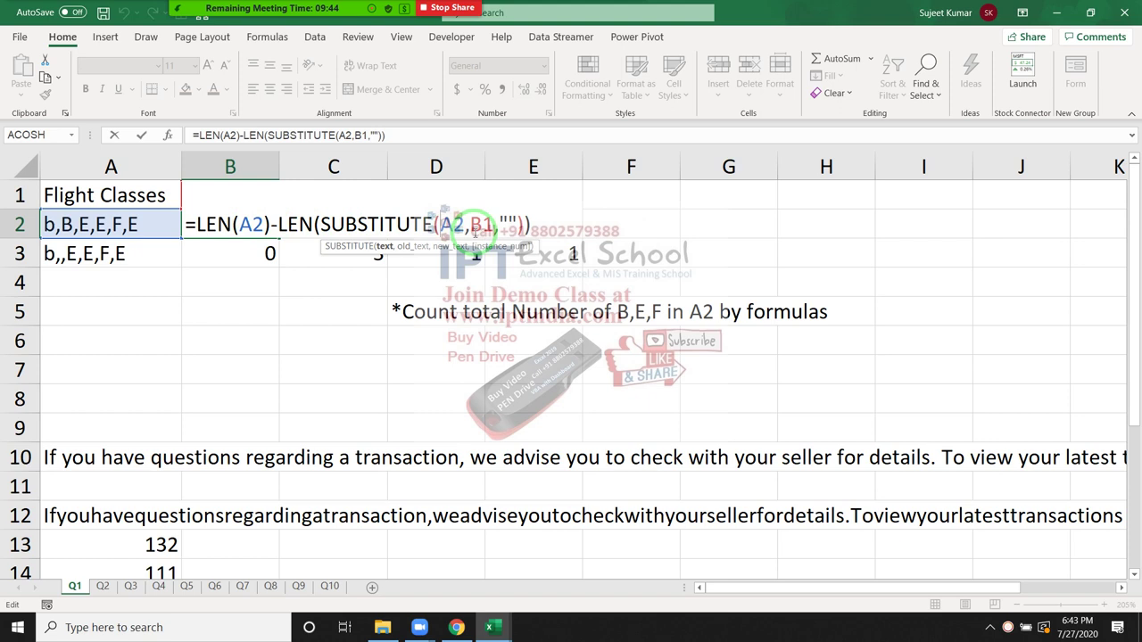
text(u)
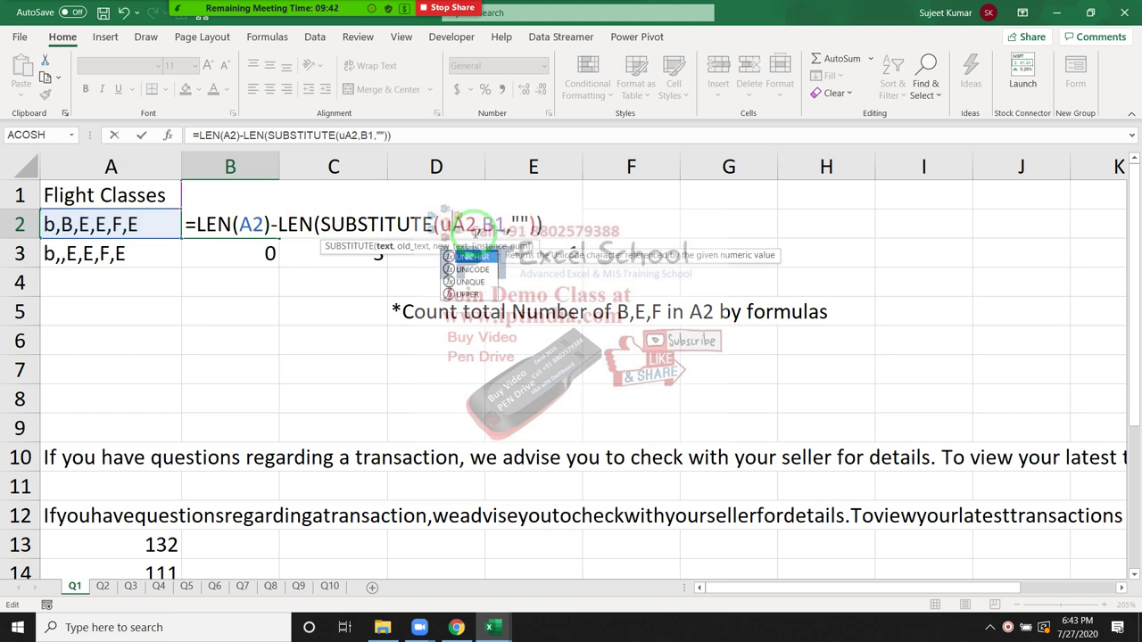
key(Down)
key(Down)
key(Down)
key(Tab)
key(Right)
key(Right)
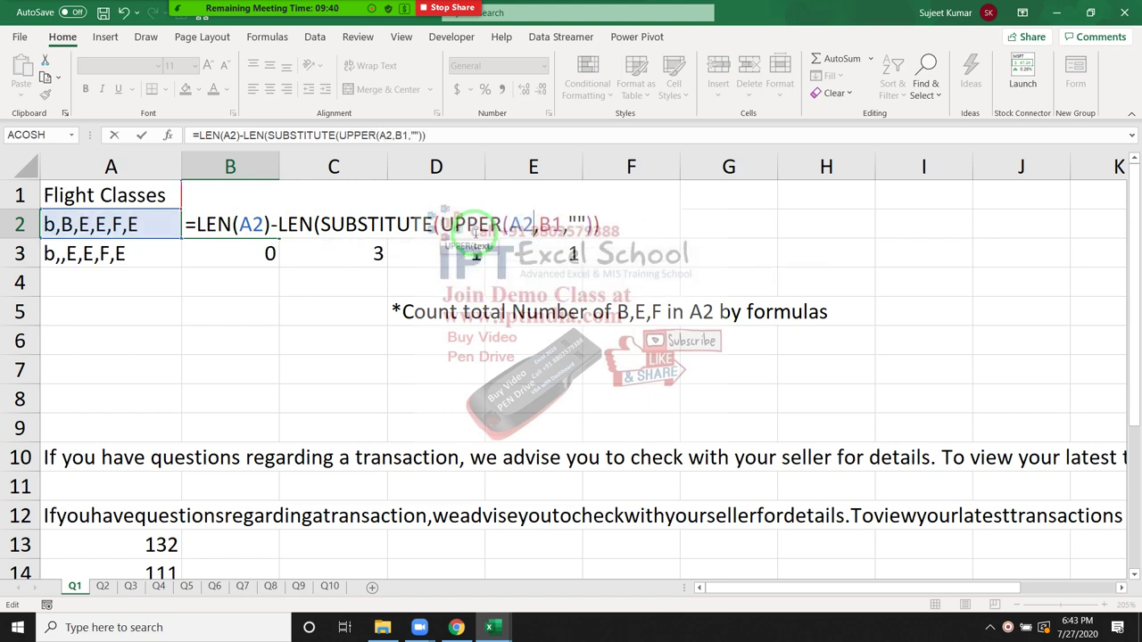
text())
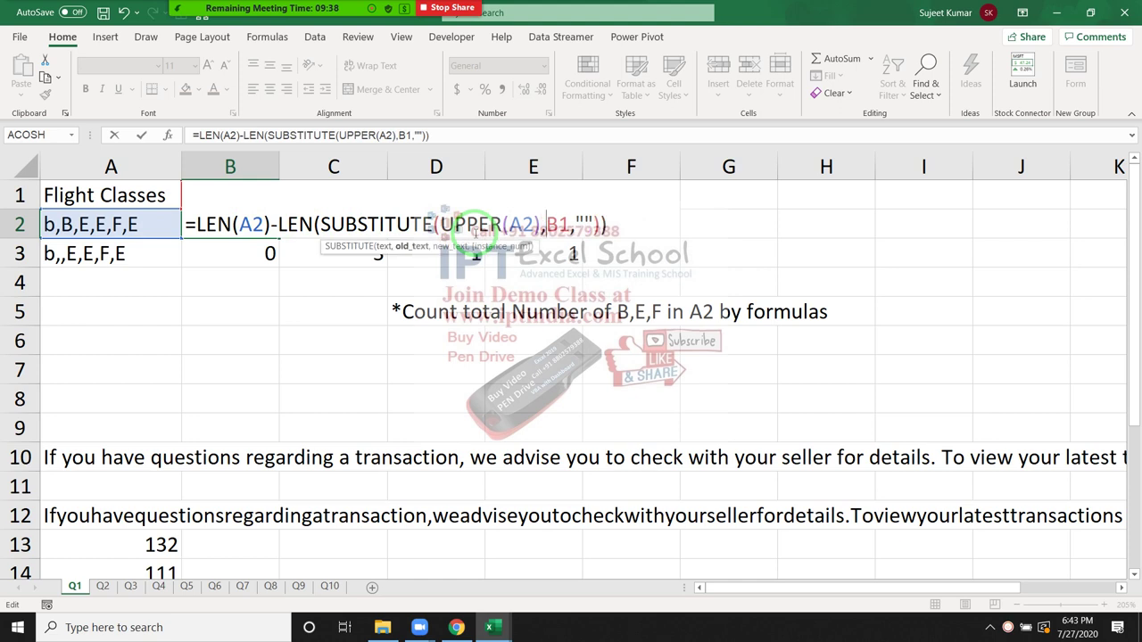
text(up)
key(Tab)
key(Right)
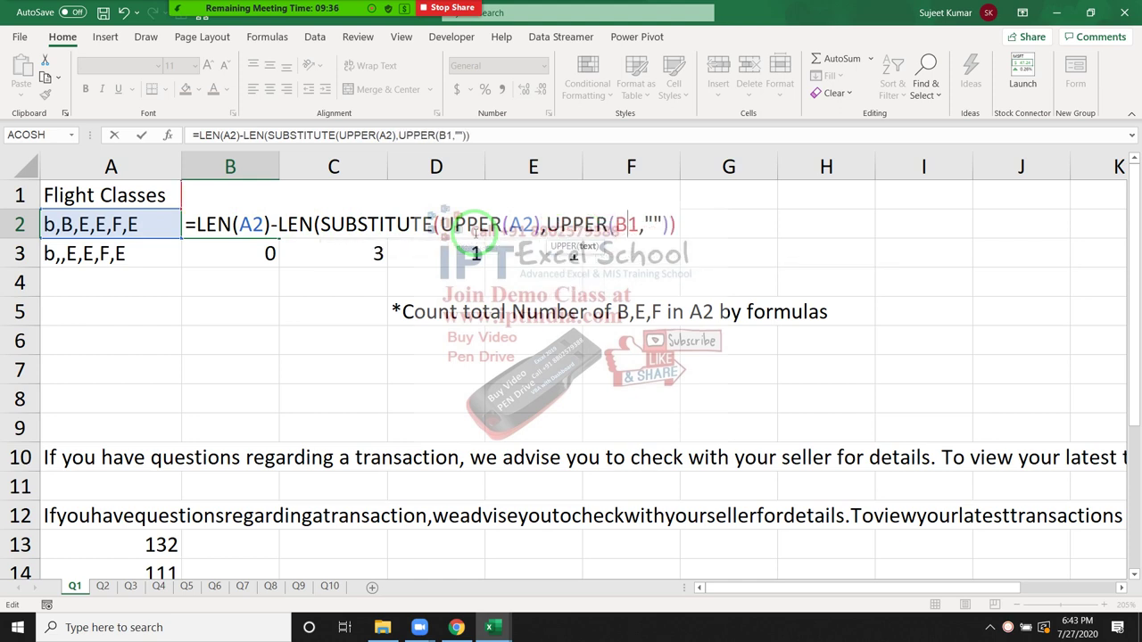
key(Right)
text())
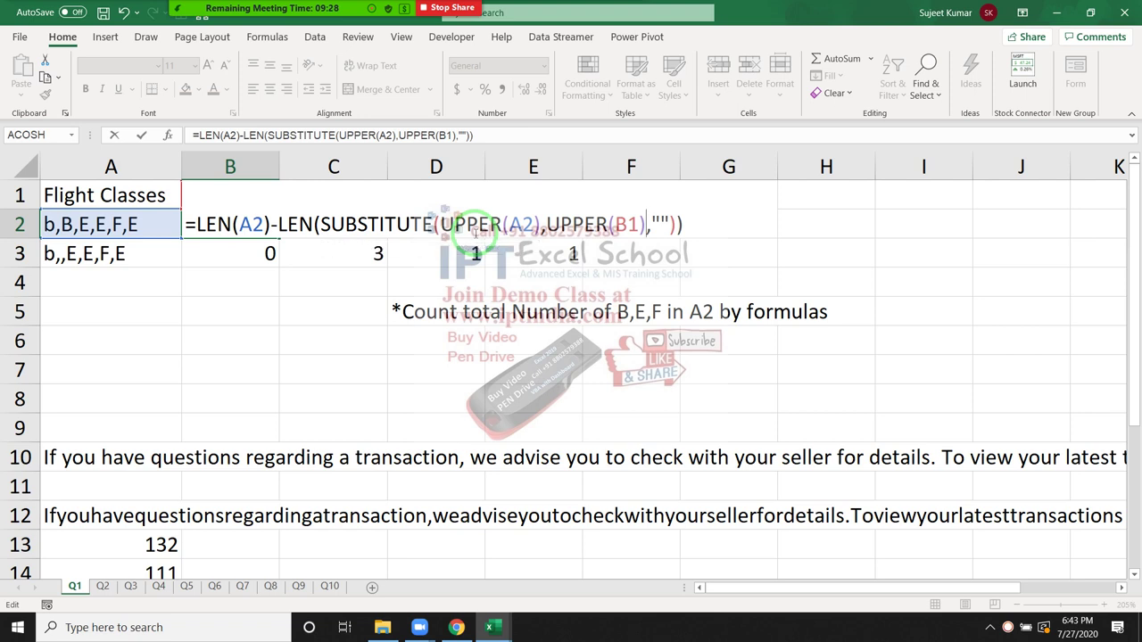
key(ctrl+Return)
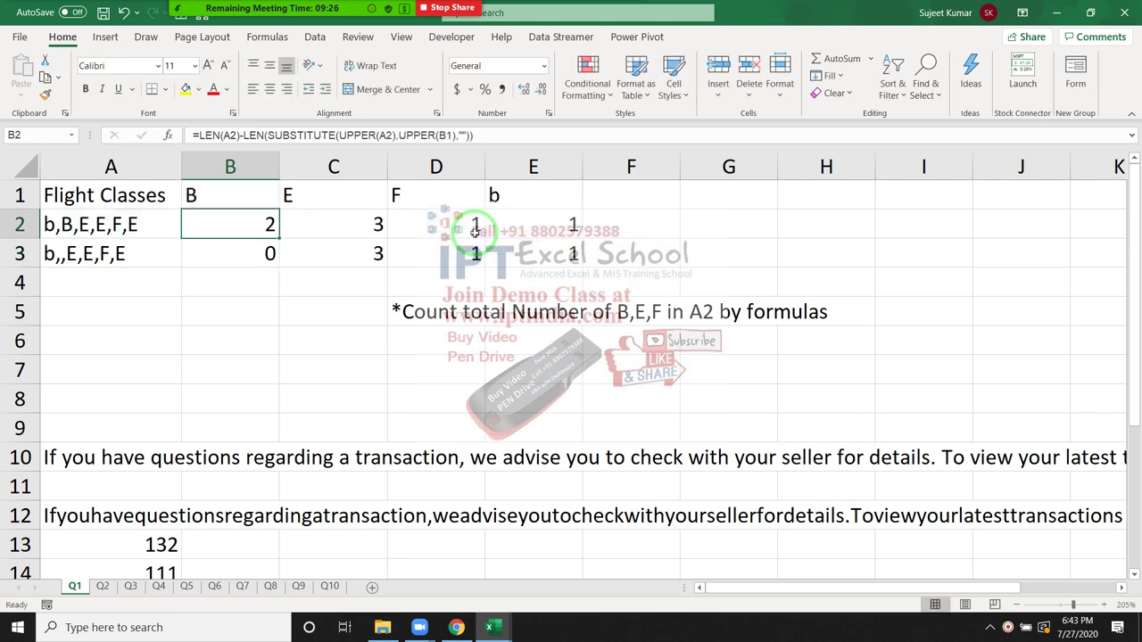
double_click(198, 225)
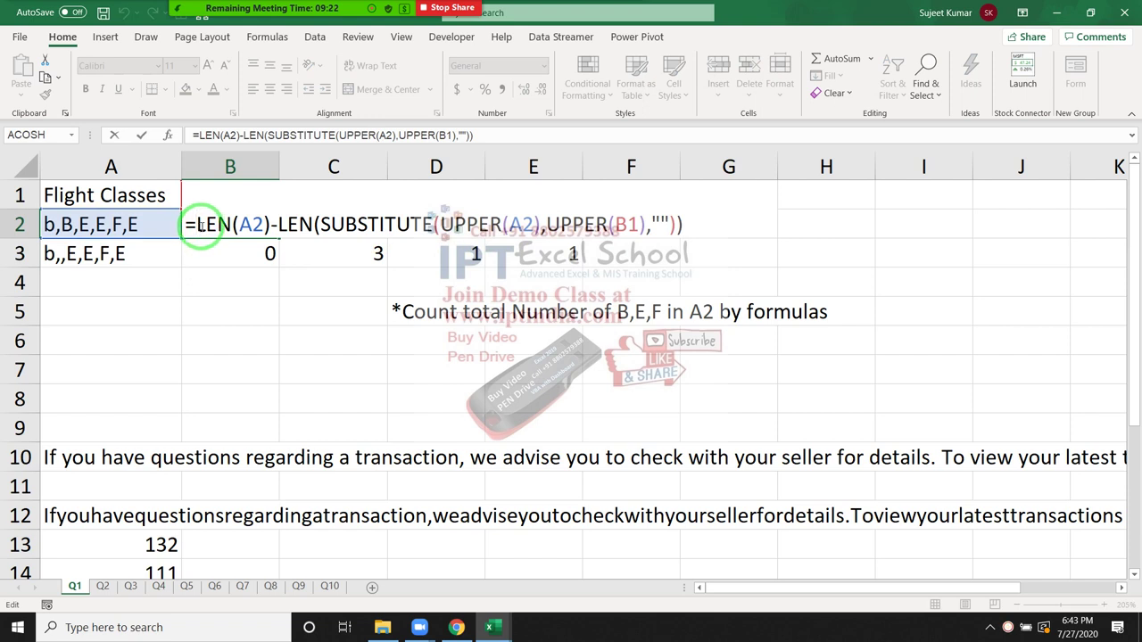